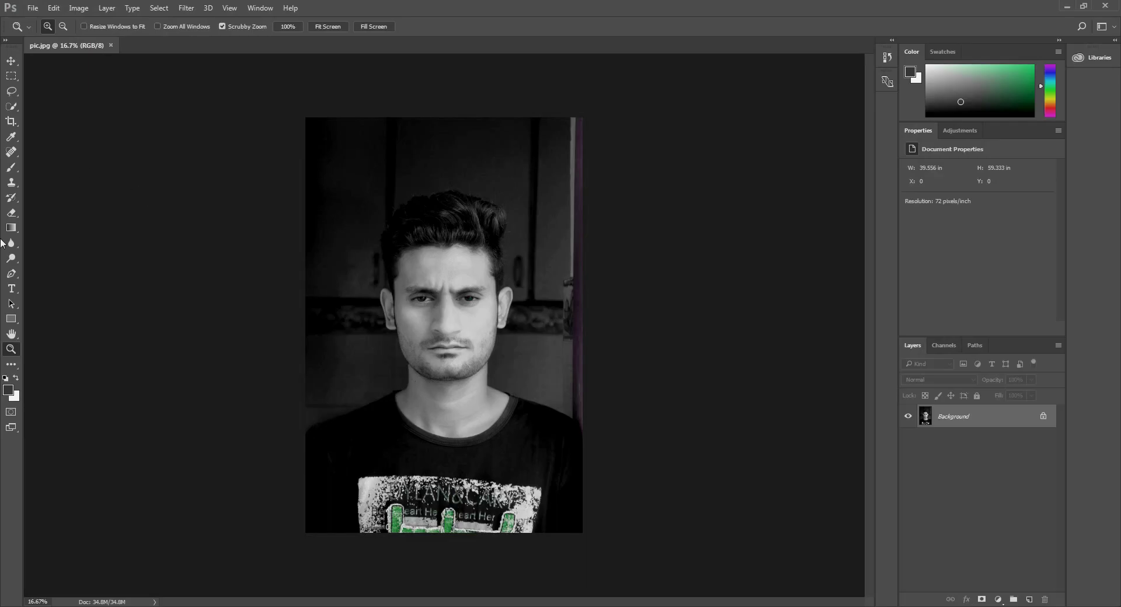
# Switch to the Crop tool and bring up its preset list
pyautogui.press('c')
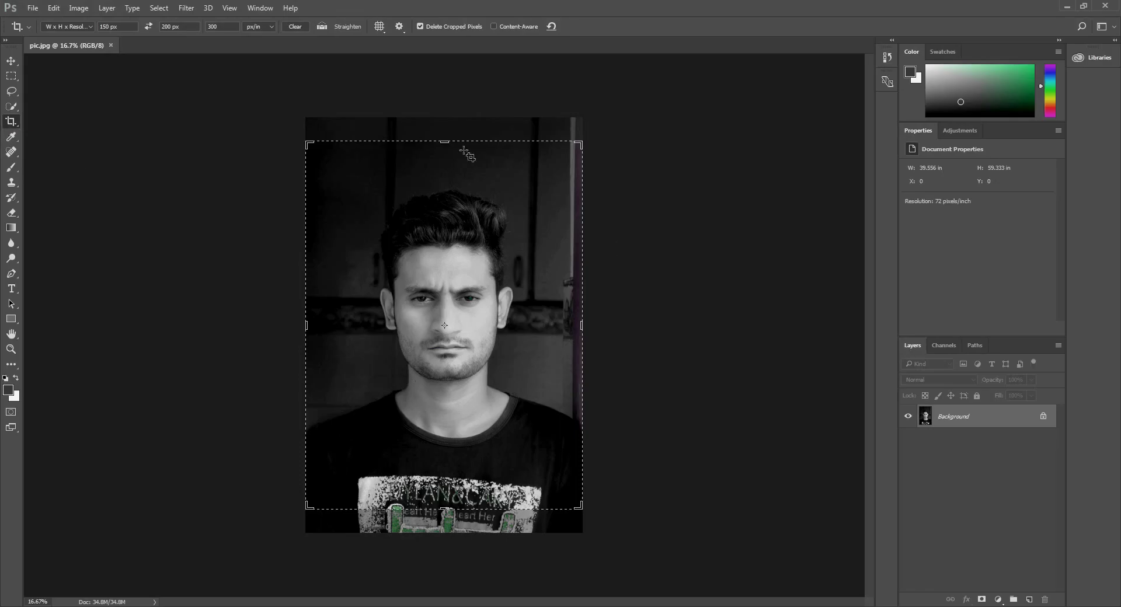
pyautogui.click(57, 28)
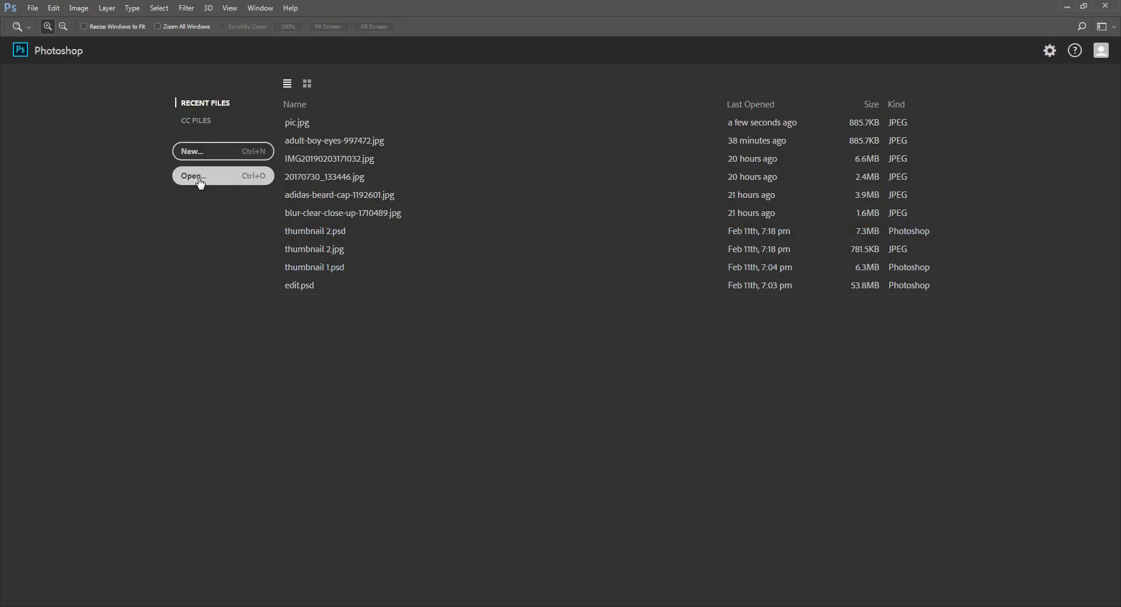
# Open pic.jpg from the tuto folder after checking its file properties
pyautogui.click(33, 8)
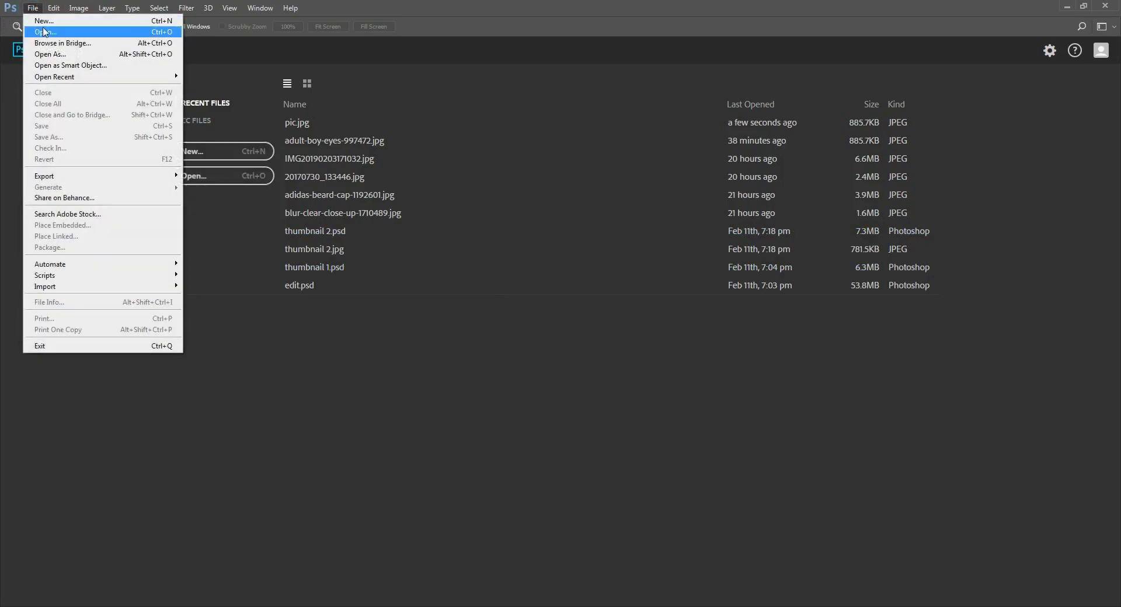
pyautogui.click(45, 32)
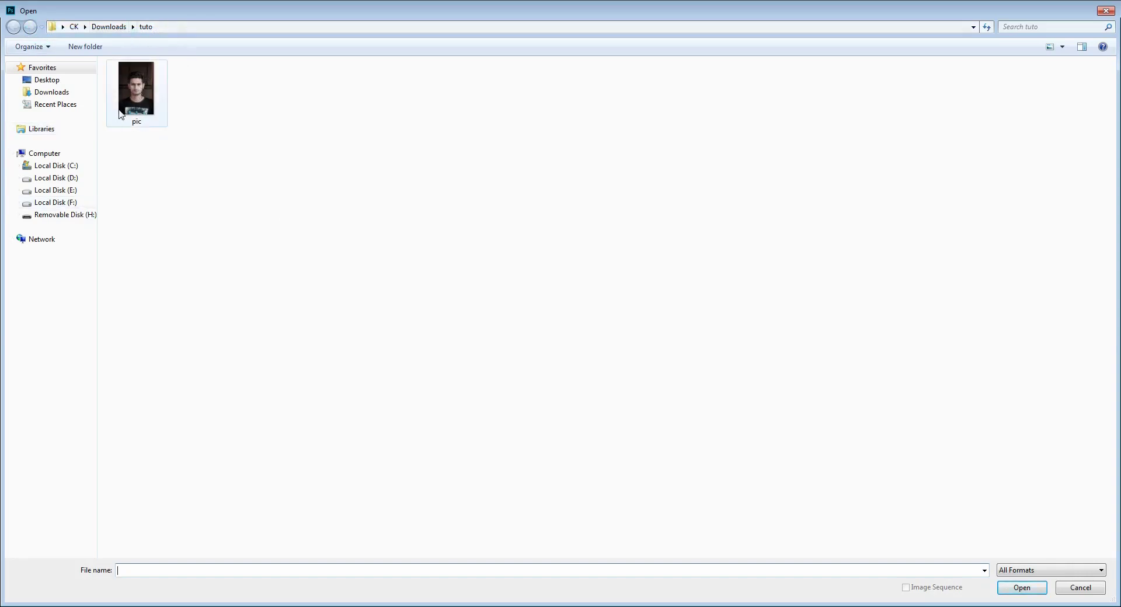
pyautogui.click(145, 103)
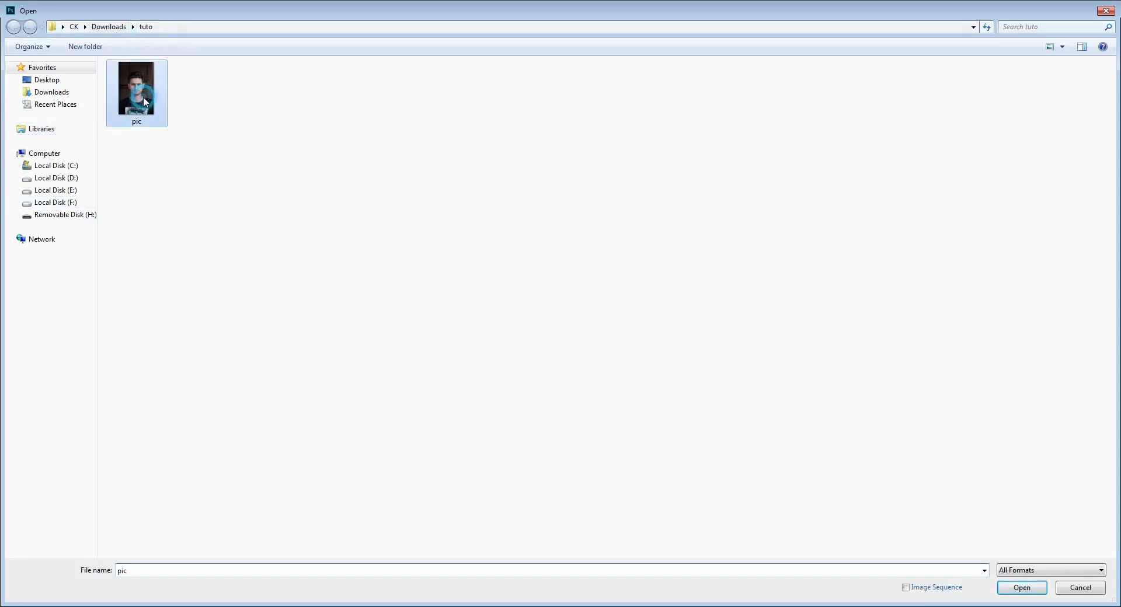
pyautogui.rightClick(144, 98)
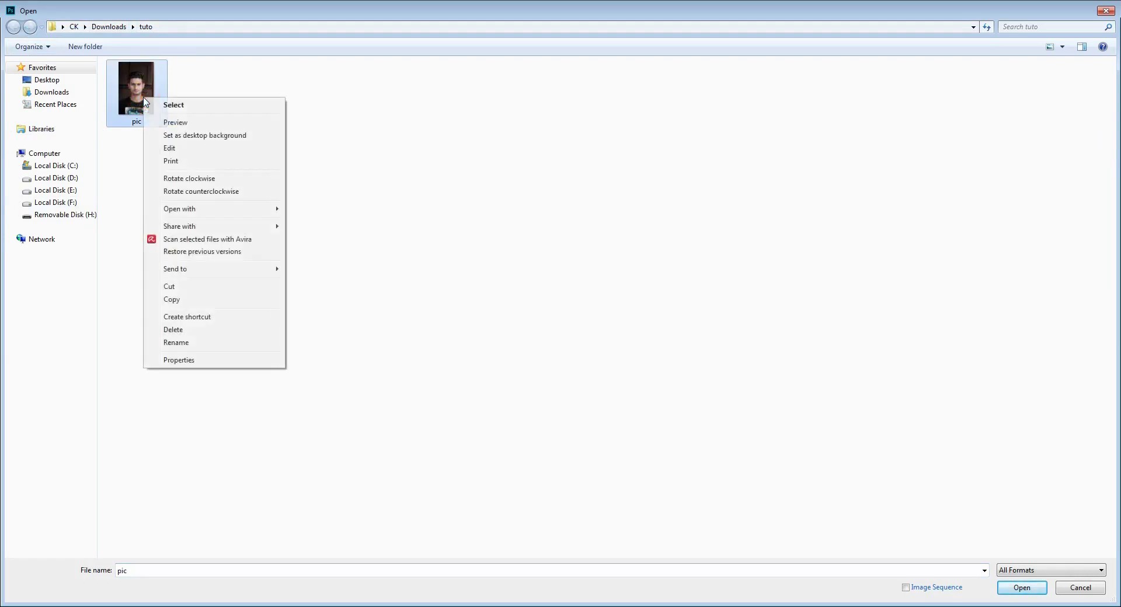
pyautogui.click(192, 362)
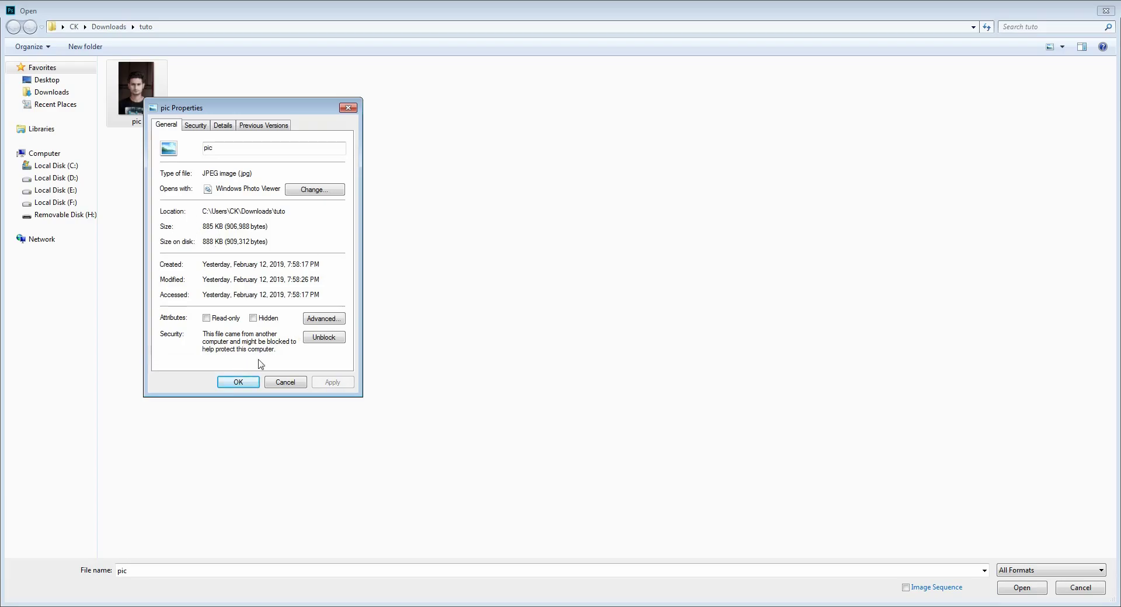
pyautogui.click(296, 386)
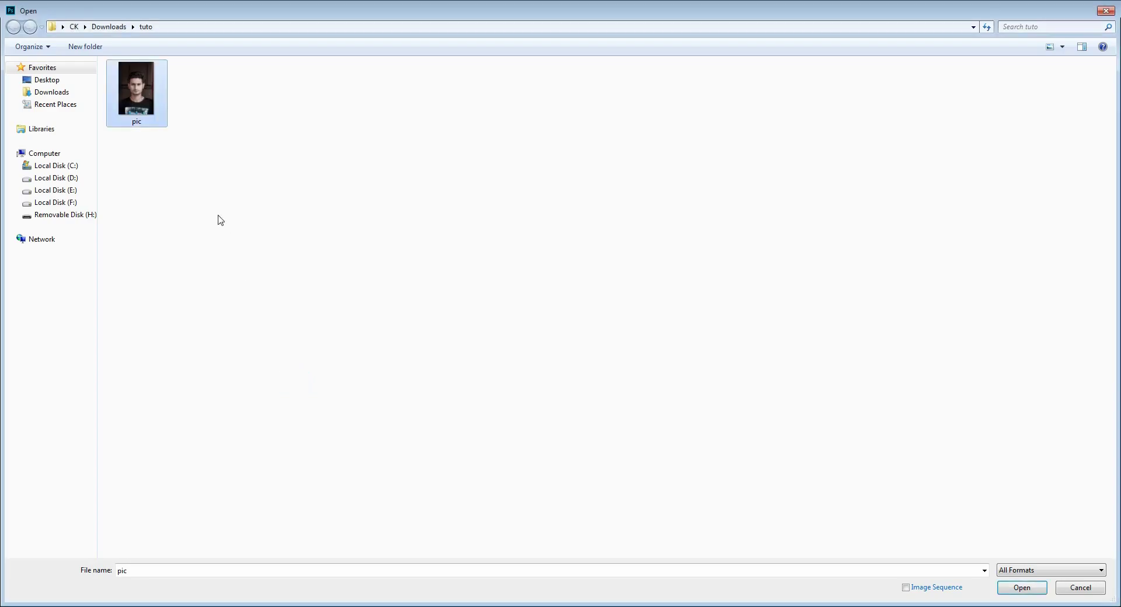
pyautogui.click(1020, 588)
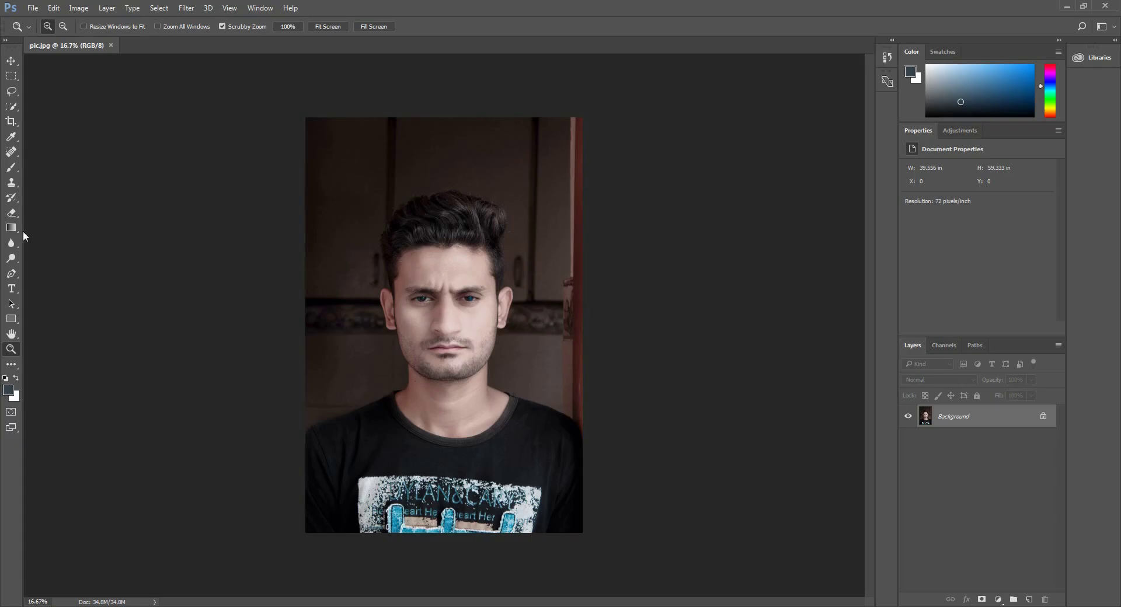
# Activate the Crop tool on the opened pic.jpg portrait
pyautogui.press('c')
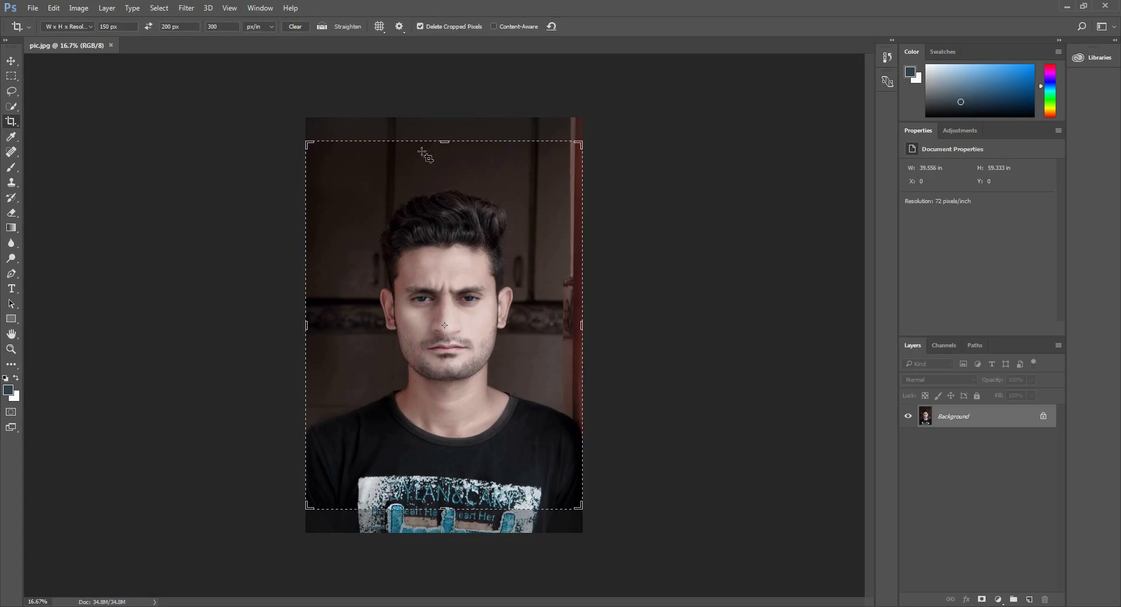
# Set the crop preset to W x H x Resolution with 150 px width and 200 px height
pyautogui.click(57, 27)
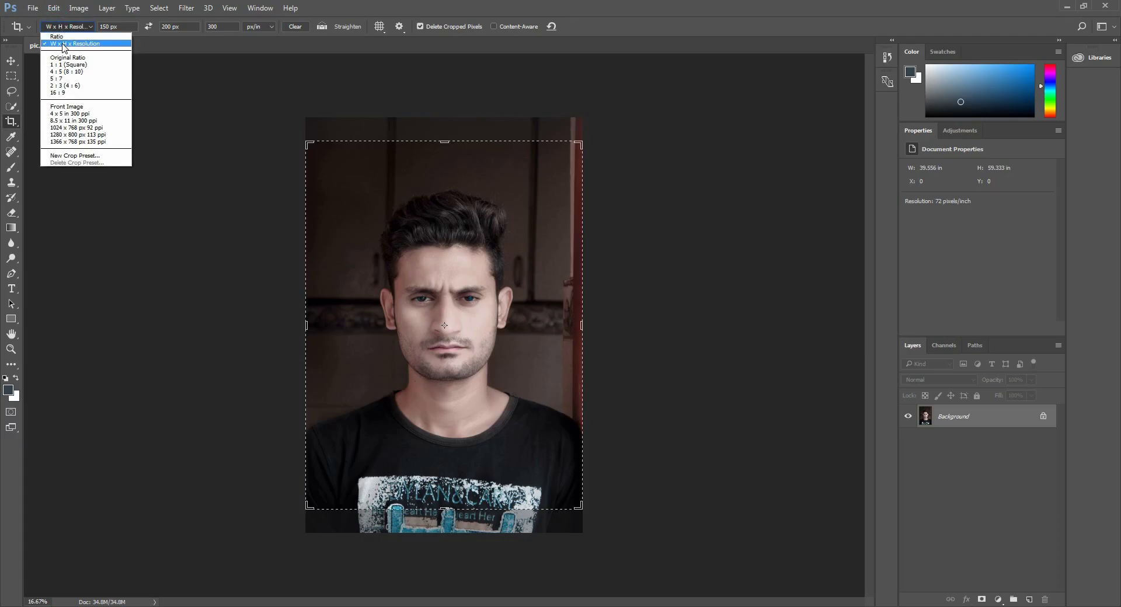
pyautogui.click(64, 43)
pyautogui.click(117, 26)
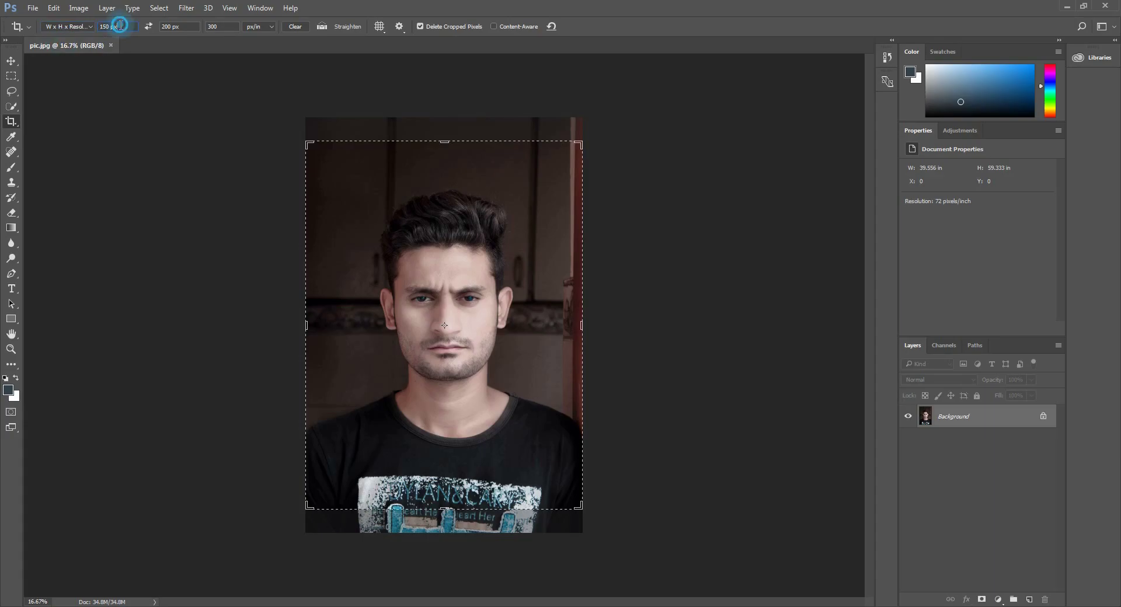
pyautogui.click(127, 27)
pyautogui.click(126, 26)
pyautogui.moveTo(127, 27); pyautogui.dragTo(91, 26)
pyautogui.write('150')
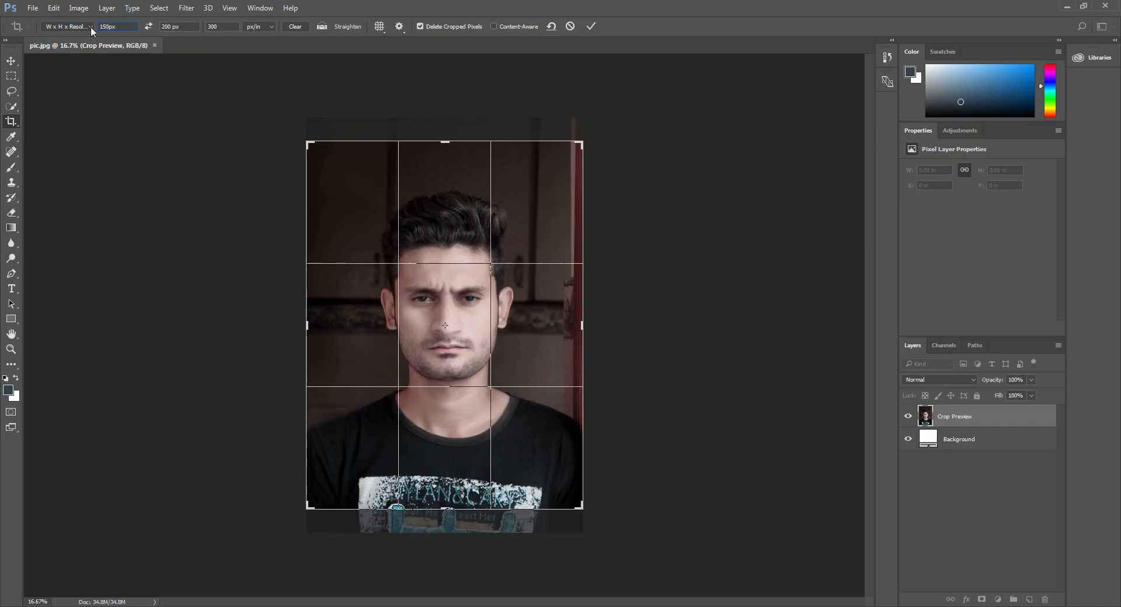
pyautogui.press('Tab')
pyautogui.write('200px')
pyautogui.press('Tab')
# Frame the face and shoulders inside the crop box and apply the crop
pyautogui.moveTo(468, 270)
pyautogui.mouseDown()
pyautogui.moveTo(459, 253)
pyautogui.moveTo(495, 253)
pyautogui.mouseUp()
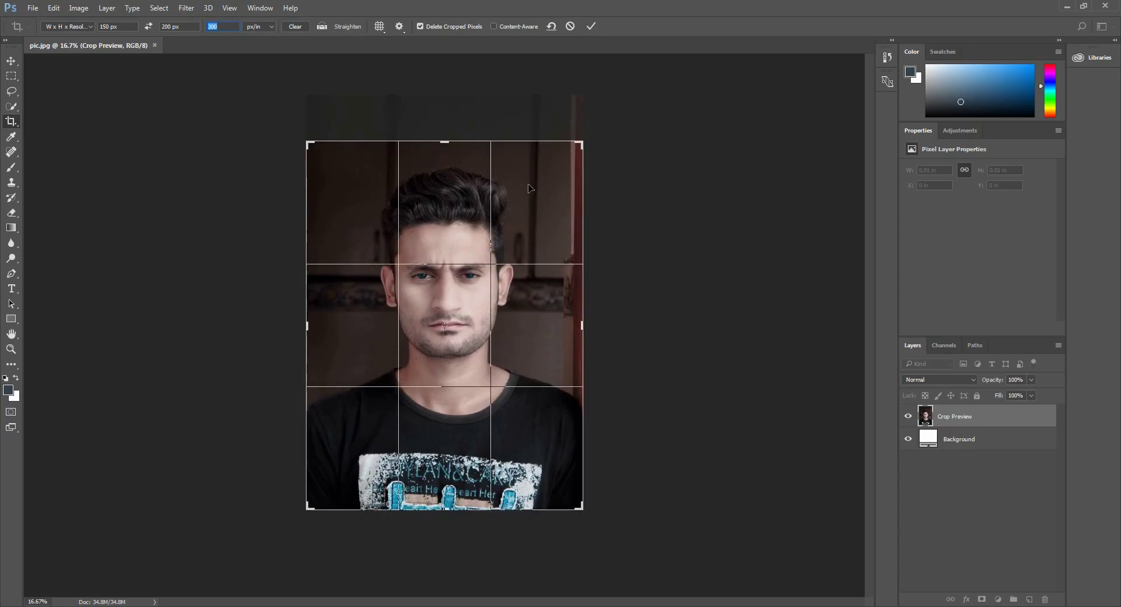
pyautogui.moveTo(581, 142); pyautogui.dragTo(573, 155)
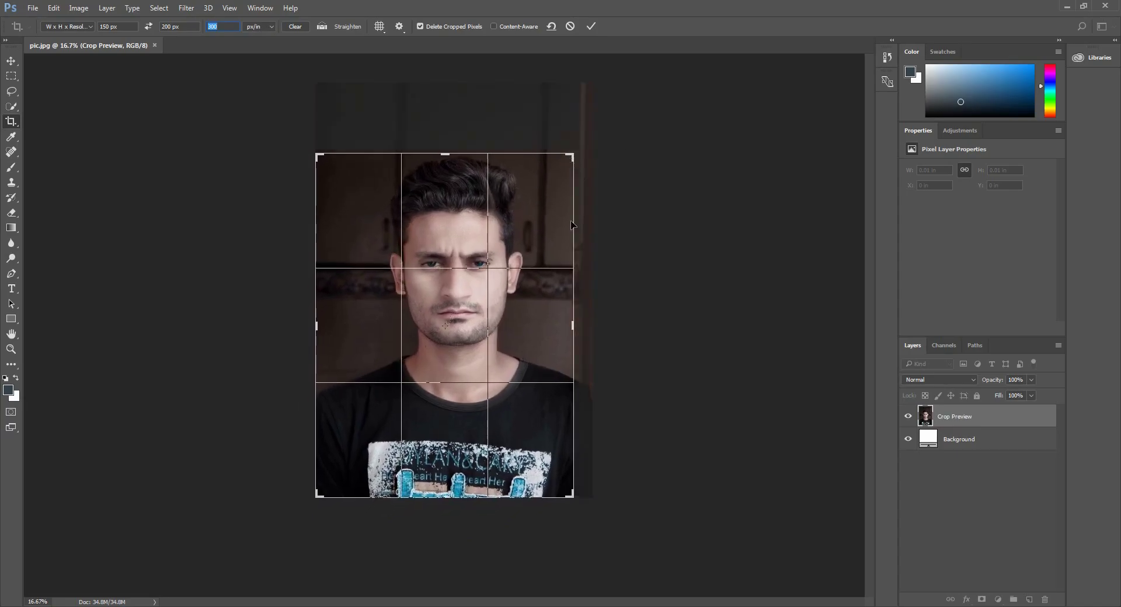
pyautogui.moveTo(543, 287); pyautogui.dragTo(533, 296)
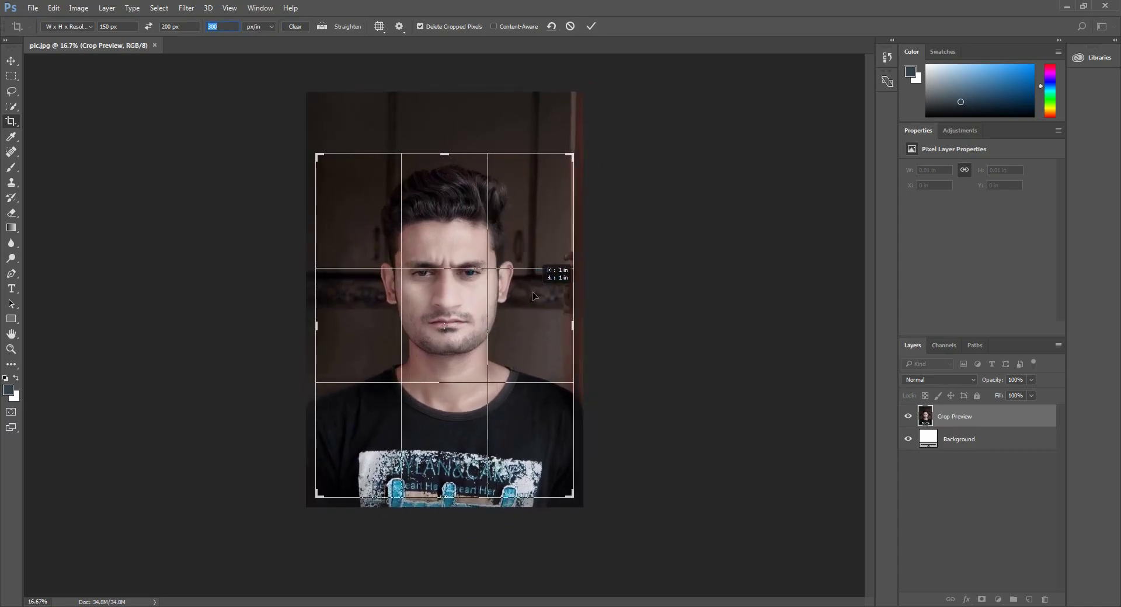
pyautogui.moveTo(532, 296); pyautogui.dragTo(532, 296)
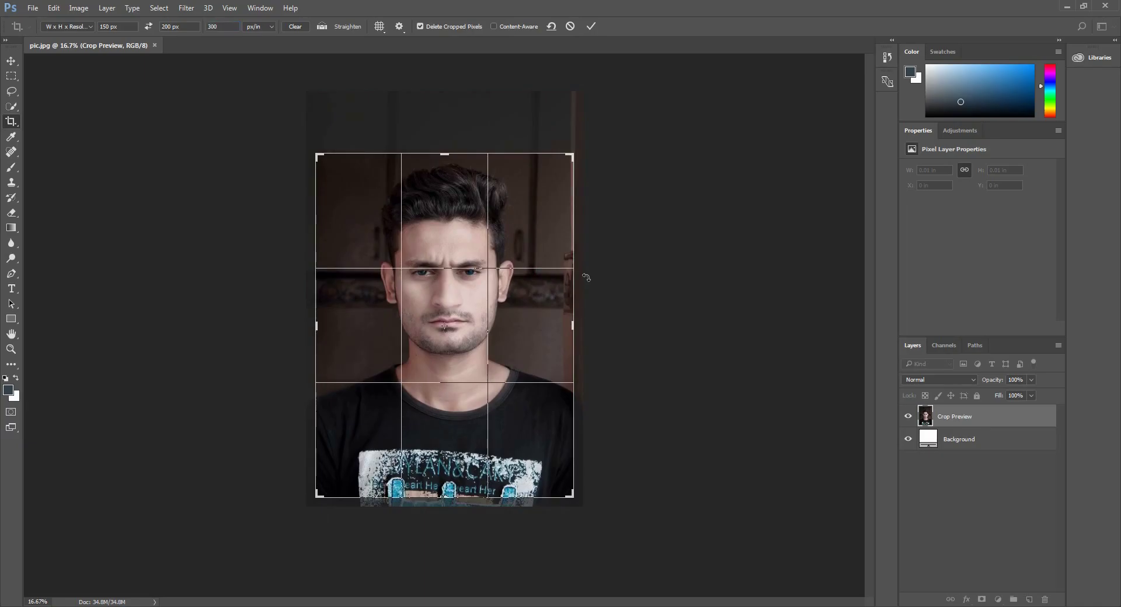
pyautogui.press('Return')
# Check the cropped portrait at 100% and 200% zoom, then begin saving it
pyautogui.hotkey('ctrl', '+')
pyautogui.hotkey('ctrl', '+')
pyautogui.hotkey('ctrl', '+')
pyautogui.hotkey('ctrl', '+')
pyautogui.hotkey('ctrl', '+')
pyautogui.hotkey('ctrl', '+')
pyautogui.hotkey('ctrl', '-')
pyautogui.hotkey('ctrl', '+')
pyautogui.hotkey('ctrl', '-')
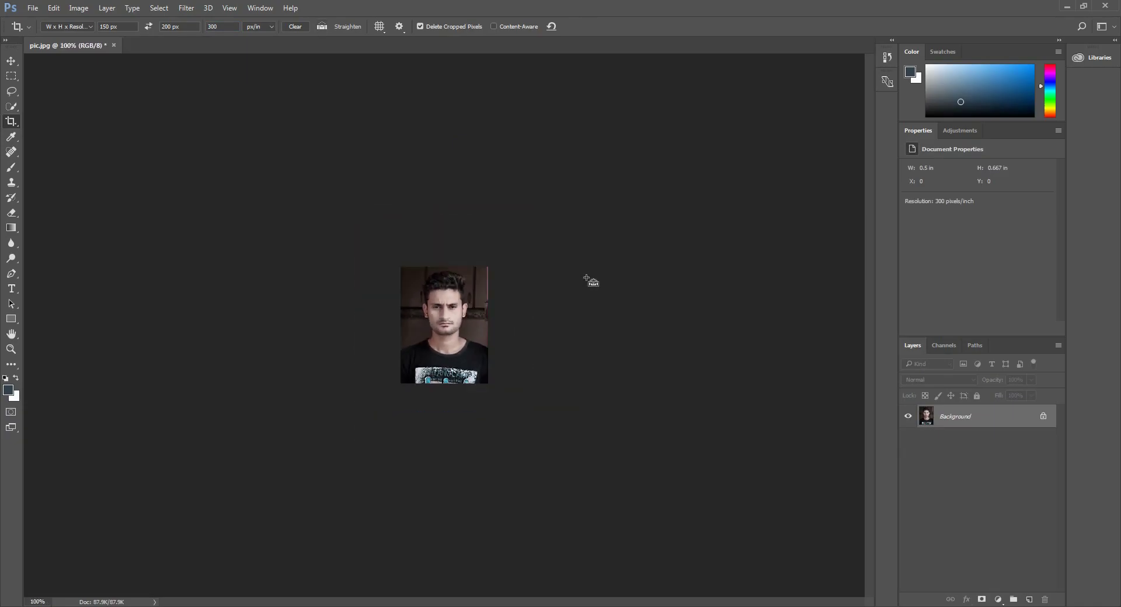
pyautogui.hotkey('ctrl', '+')
pyautogui.hotkey('ctrl', '-')
pyautogui.hotkey('ctrl', '+')
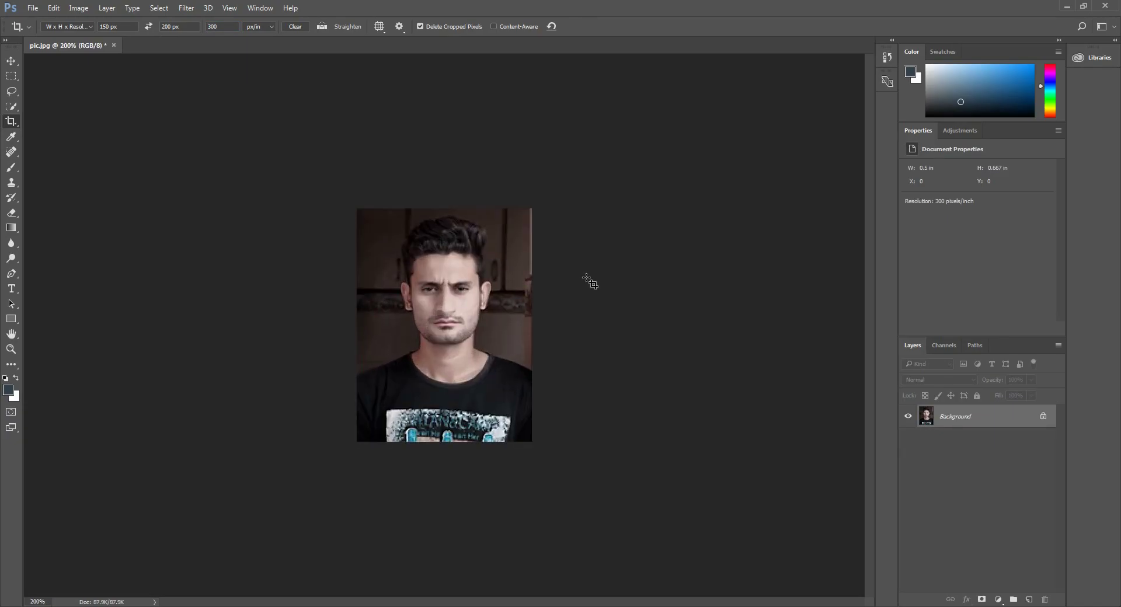
pyautogui.press('ctrl')
pyautogui.press('ctrl')
pyautogui.hotkey('ctrl', 's')
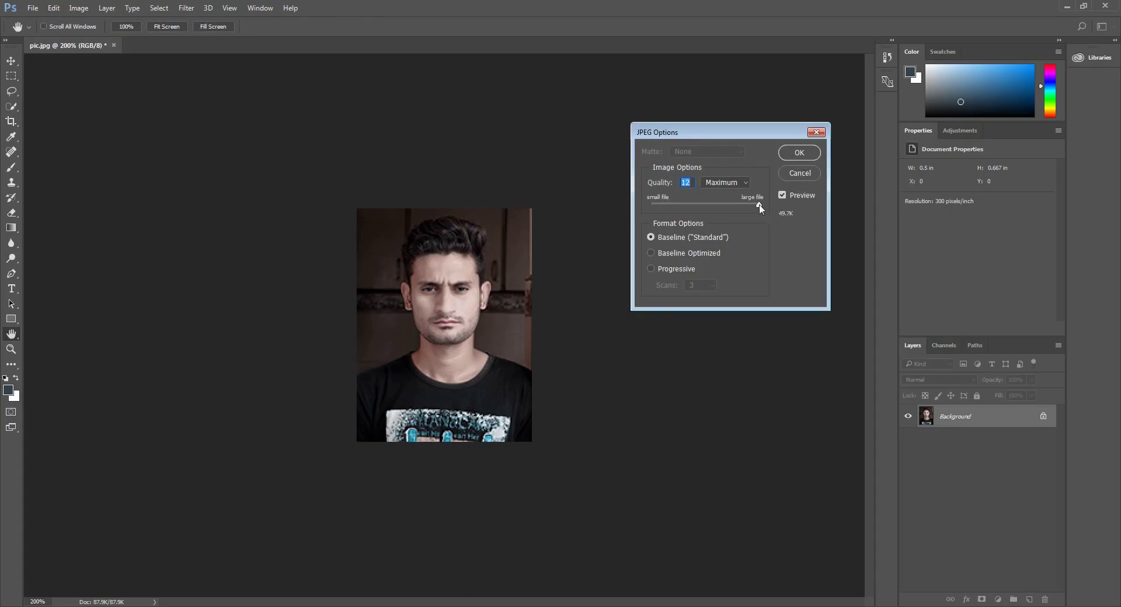
pyautogui.moveTo(760, 208); pyautogui.dragTo(614, 214)
pyautogui.click(720, 184)
pyautogui.click(721, 183)
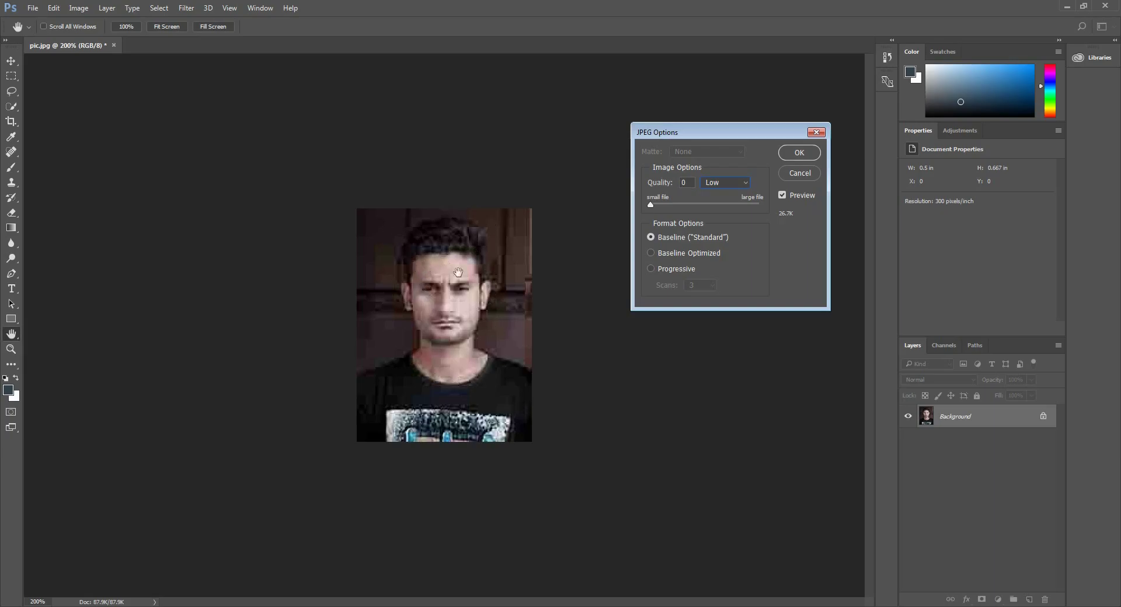
pyautogui.moveTo(654, 203); pyautogui.dragTo(772, 209)
pyautogui.moveTo(671, 131); pyautogui.dragTo(643, 110)
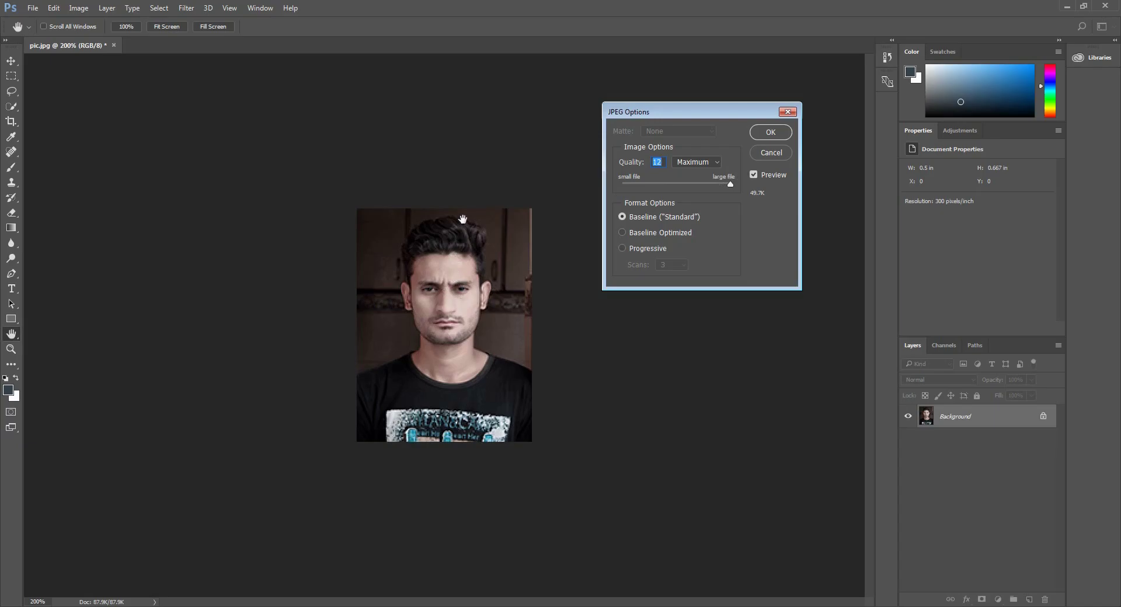
pyautogui.click(772, 153)
pyautogui.press('c')
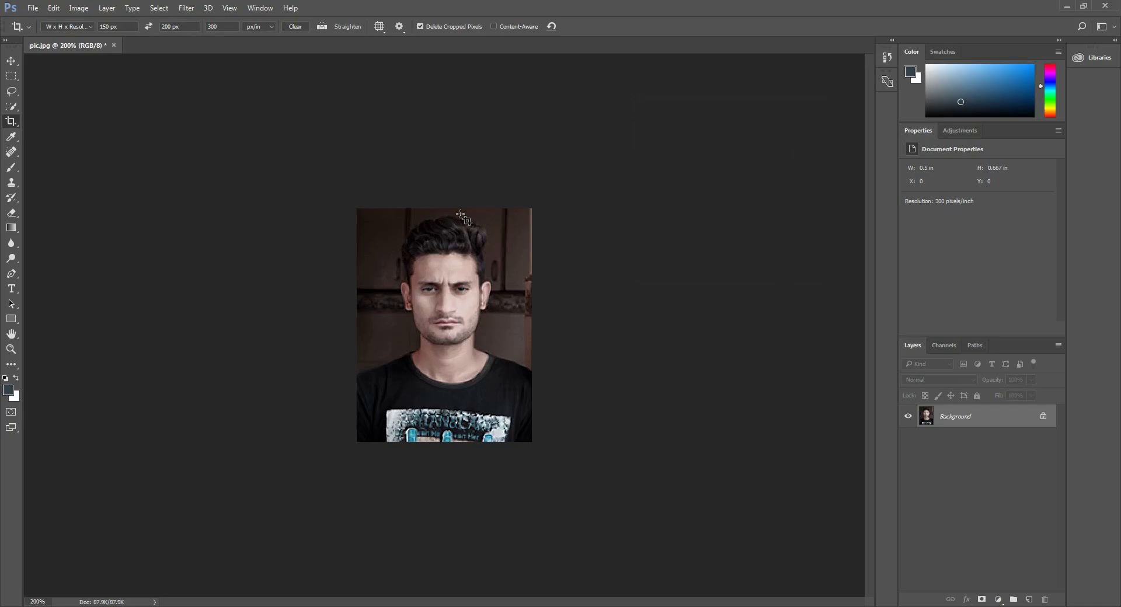
pyautogui.press('ctrl')
pyautogui.hotkey('ctrl', 'alt', 'shift', 's')
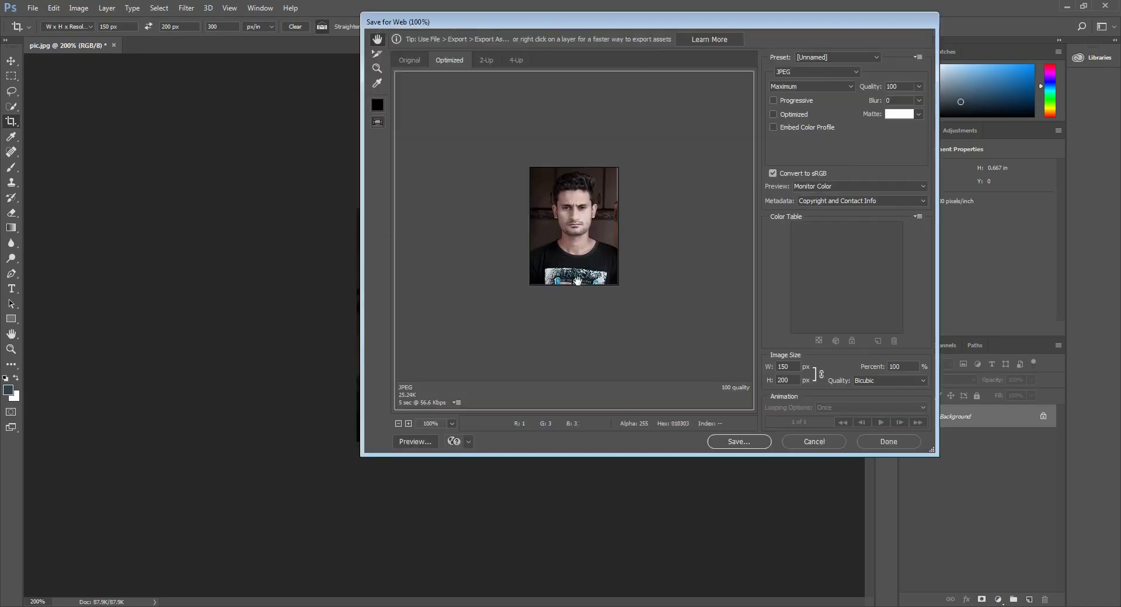
pyautogui.moveTo(427, 24)
pyautogui.mouseDown()
pyautogui.moveTo(604, 36)
pyautogui.moveTo(597, 62)
pyautogui.mouseUp()
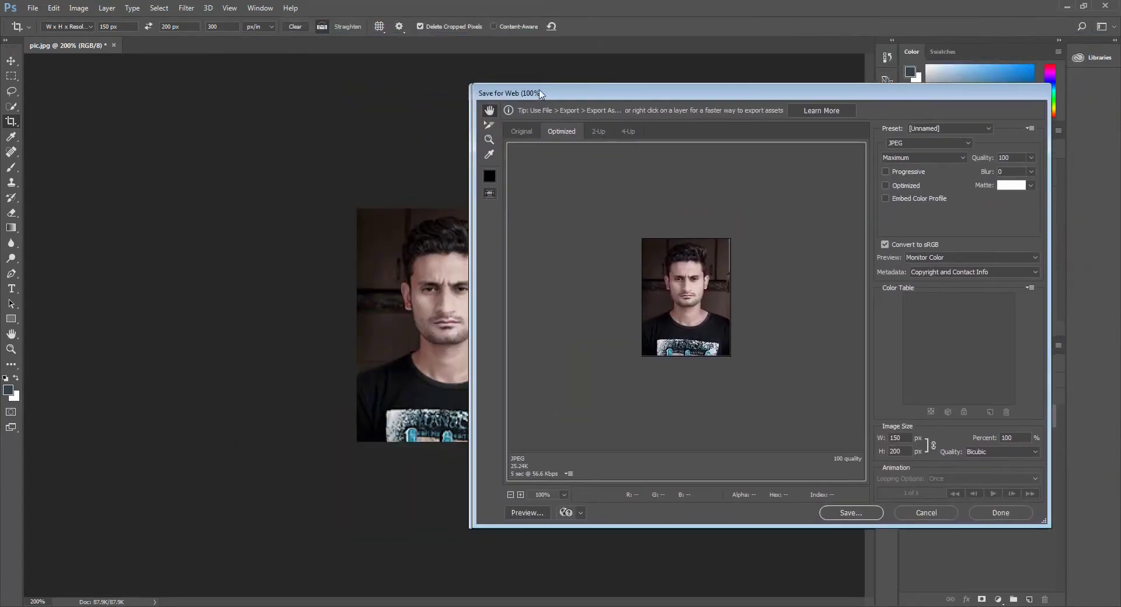
pyautogui.moveTo(596, 62); pyautogui.dragTo(519, 68)
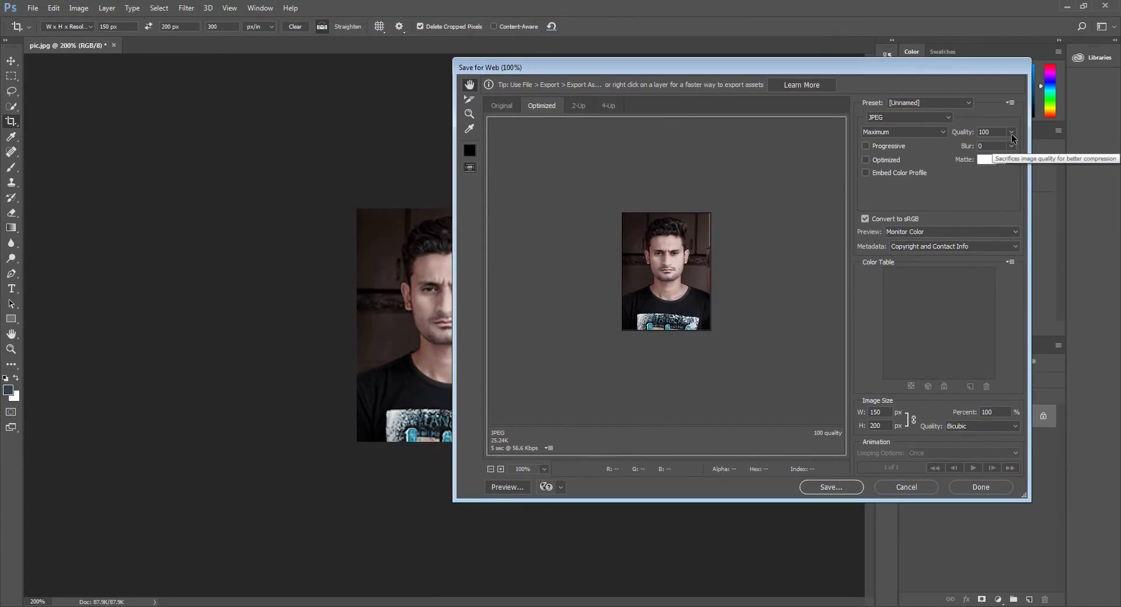
pyautogui.click(1011, 132)
pyautogui.click(1011, 132)
pyautogui.click(880, 118)
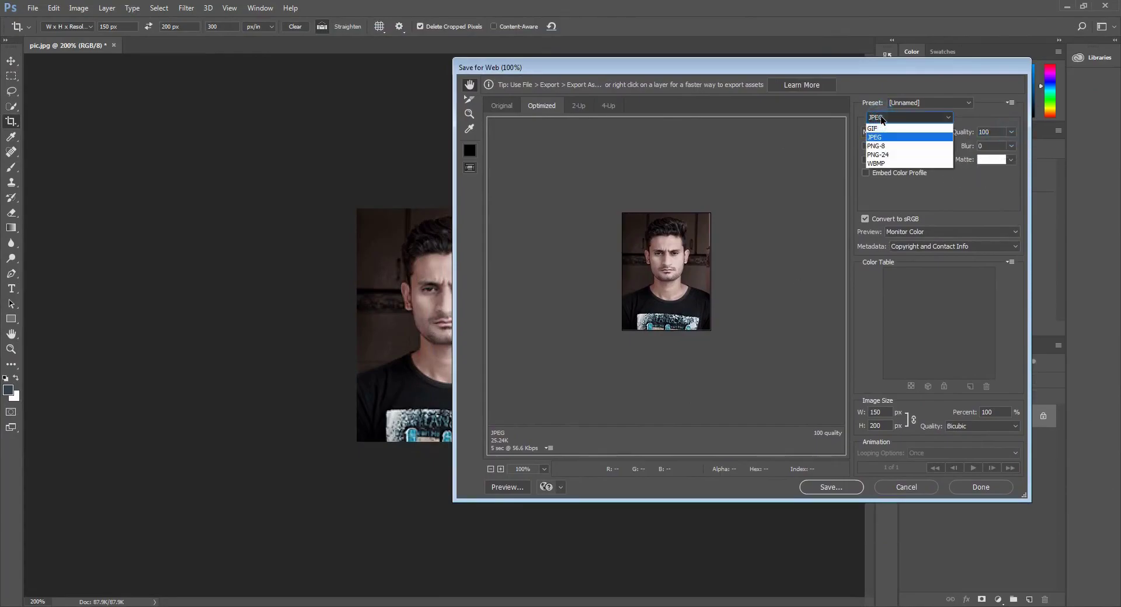
pyautogui.click(882, 119)
pyautogui.click(886, 119)
pyautogui.click(883, 138)
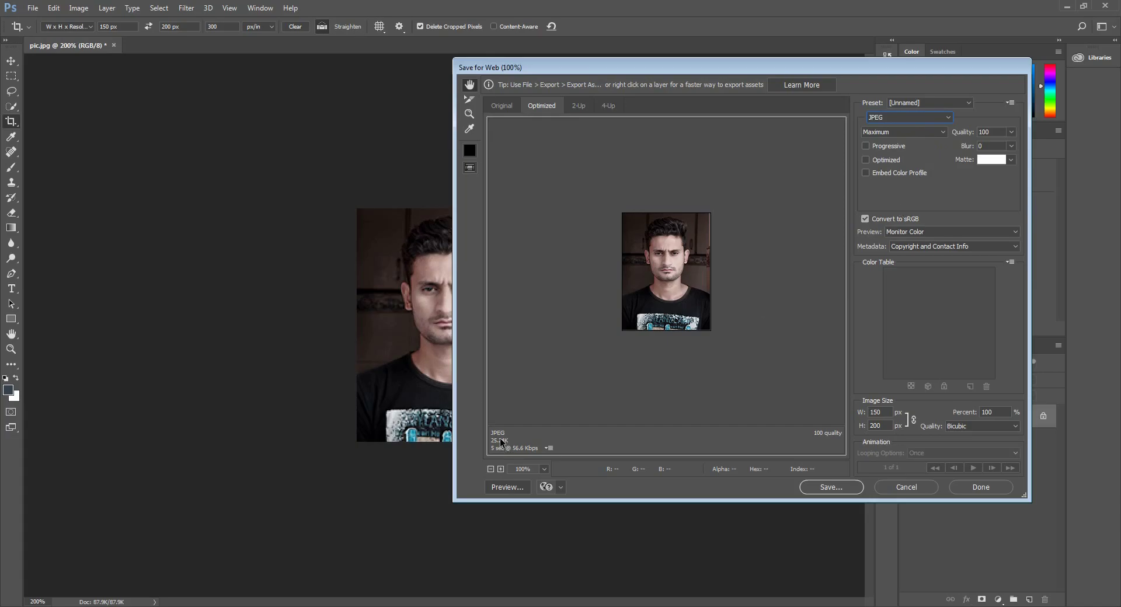
pyautogui.click(521, 447)
pyautogui.click(1011, 132)
pyautogui.moveTo(1011, 147); pyautogui.dragTo(981, 147)
pyautogui.moveTo(981, 147); pyautogui.dragTo(986, 147)
pyautogui.click(988, 130)
pyautogui.press('BackSpace')
pyautogui.click(1010, 133)
pyautogui.moveTo(982, 145); pyautogui.dragTo(945, 146)
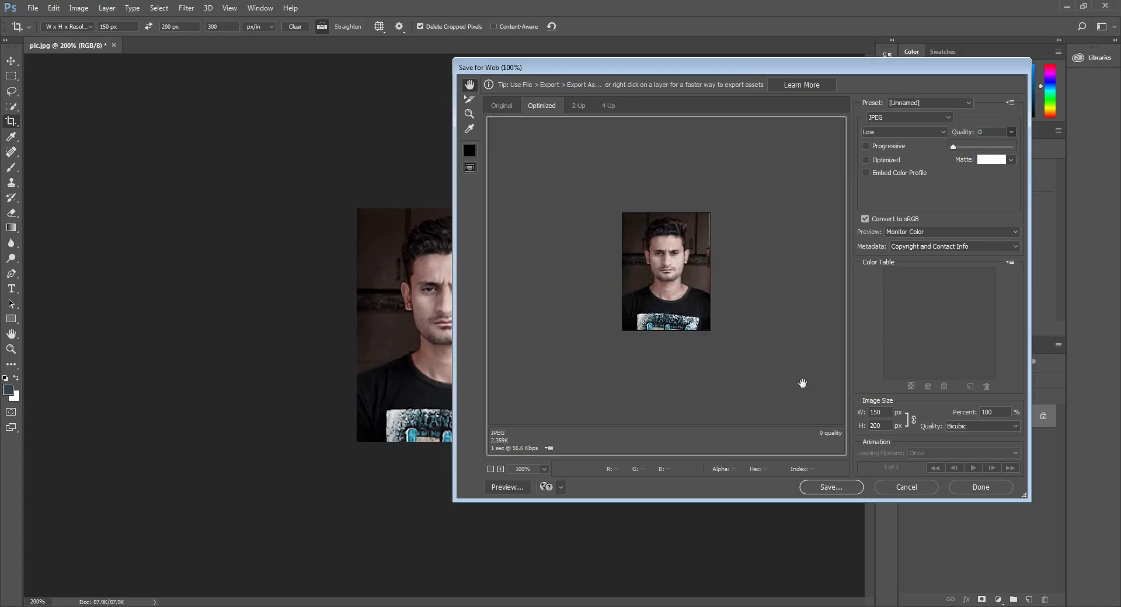
pyautogui.moveTo(952, 147); pyautogui.dragTo(989, 150)
pyautogui.moveTo(1022, 150); pyautogui.dragTo(1023, 150)
pyautogui.click(1013, 150)
pyautogui.moveTo(893, 67); pyautogui.dragTo(909, 52)
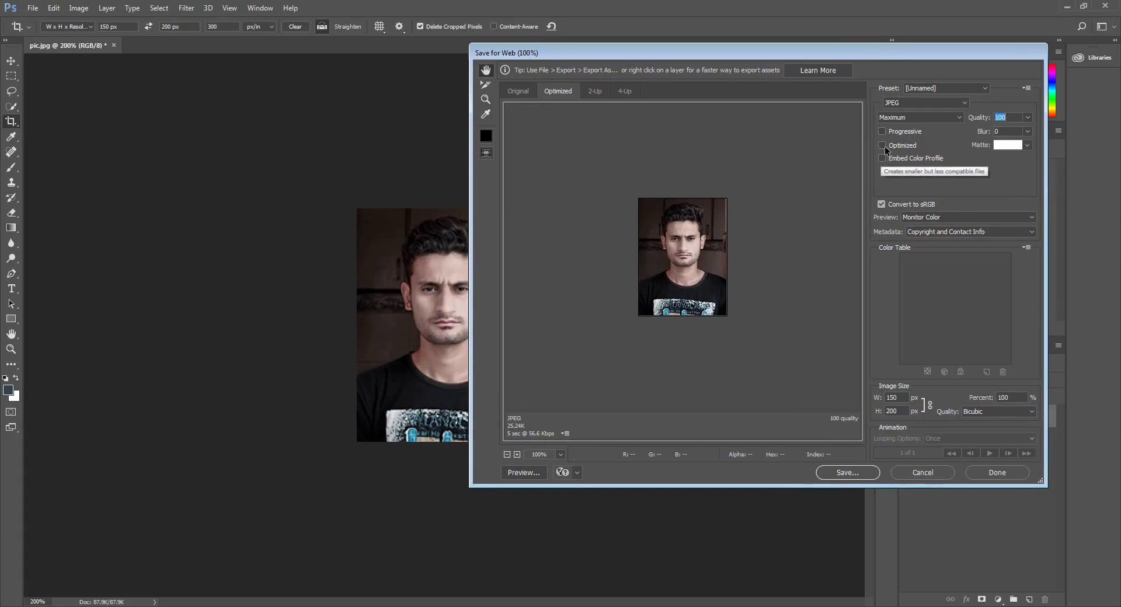
# Leave Optimized off at quality 100 and continue to saving the web export
pyautogui.click(883, 146)
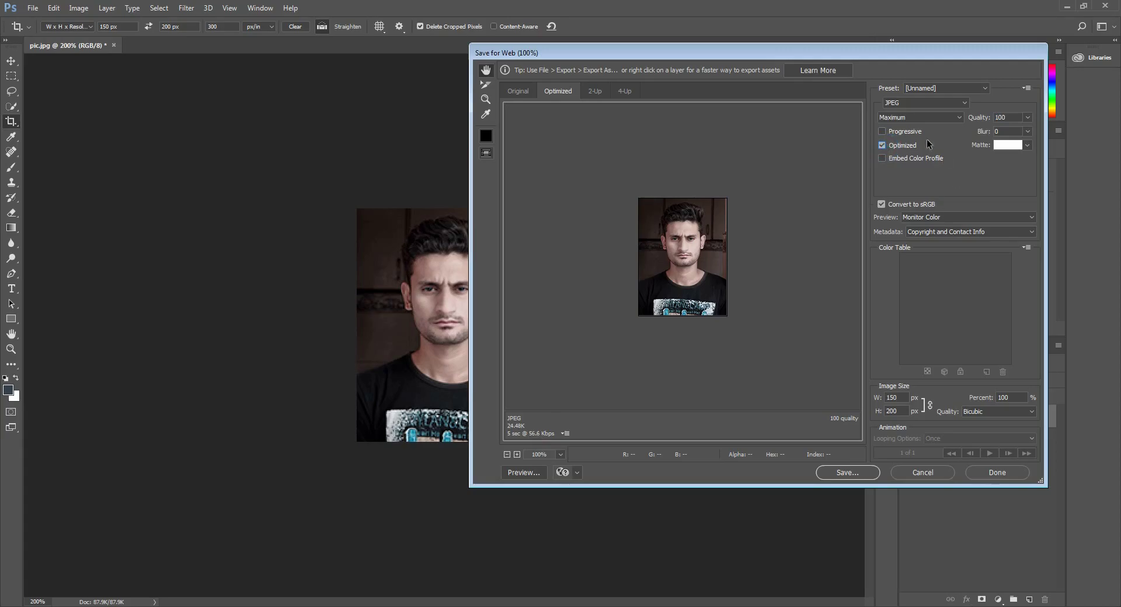
pyautogui.click(882, 145)
pyautogui.moveTo(831, 58); pyautogui.dragTo(840, 43)
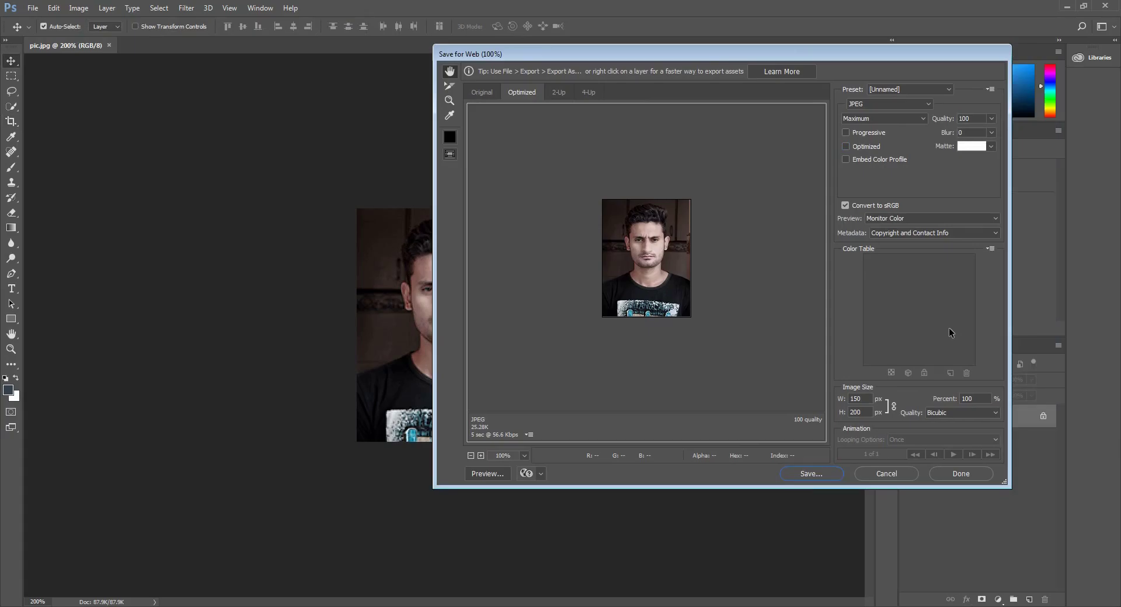
pyautogui.click(811, 474)
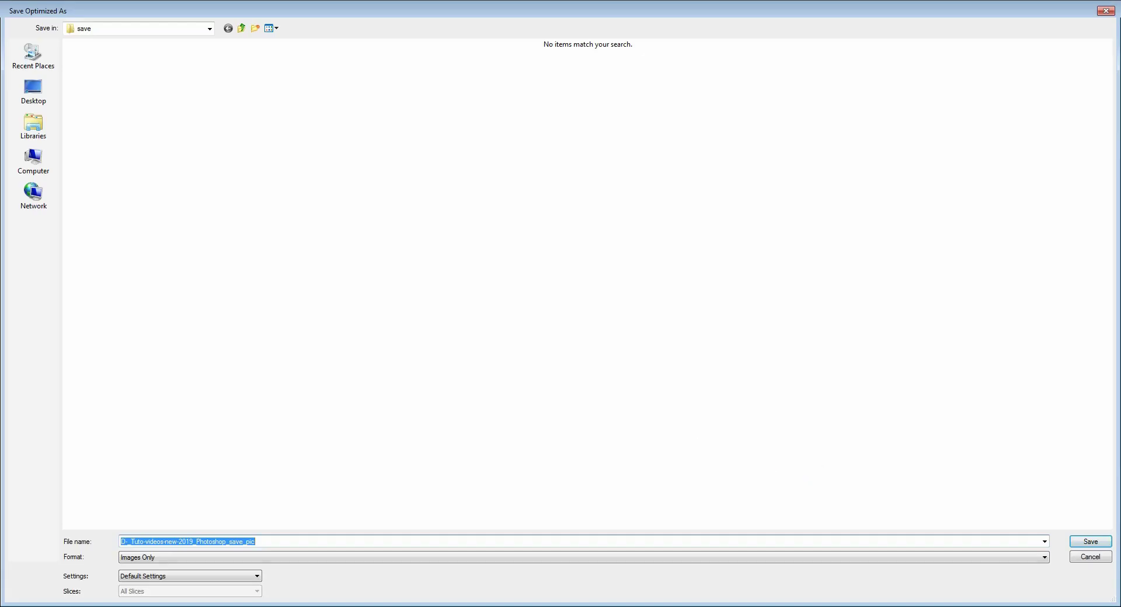
# Save the exported JPEG under the file name PSC PIC
pyautogui.click(263, 542)
pyautogui.doubleClick(263, 542)
pyautogui.write('PSC PIC')
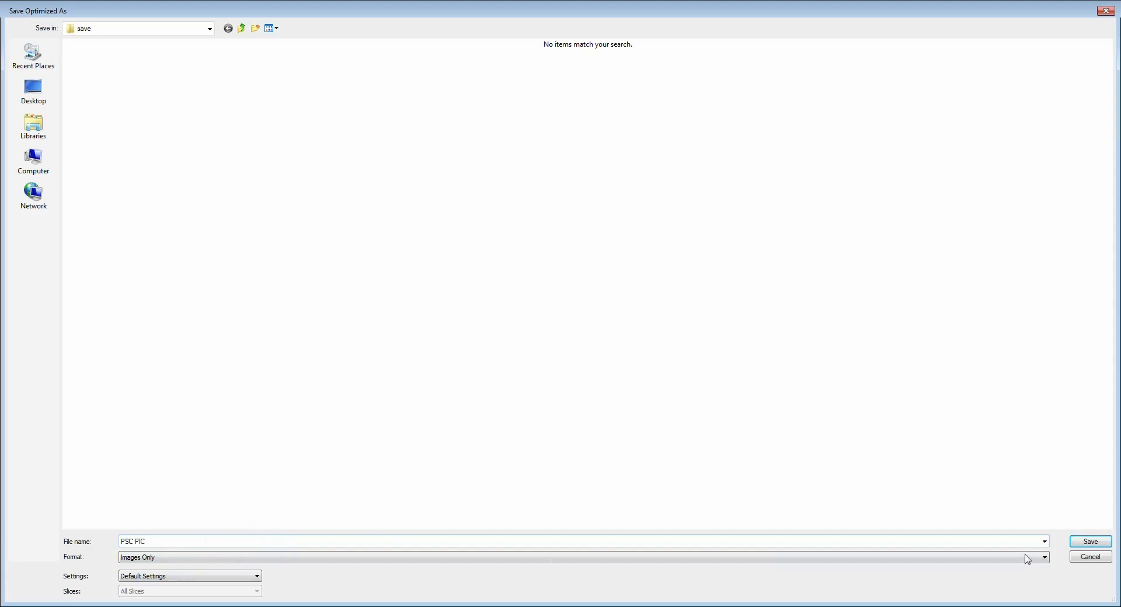
pyautogui.click(1085, 543)
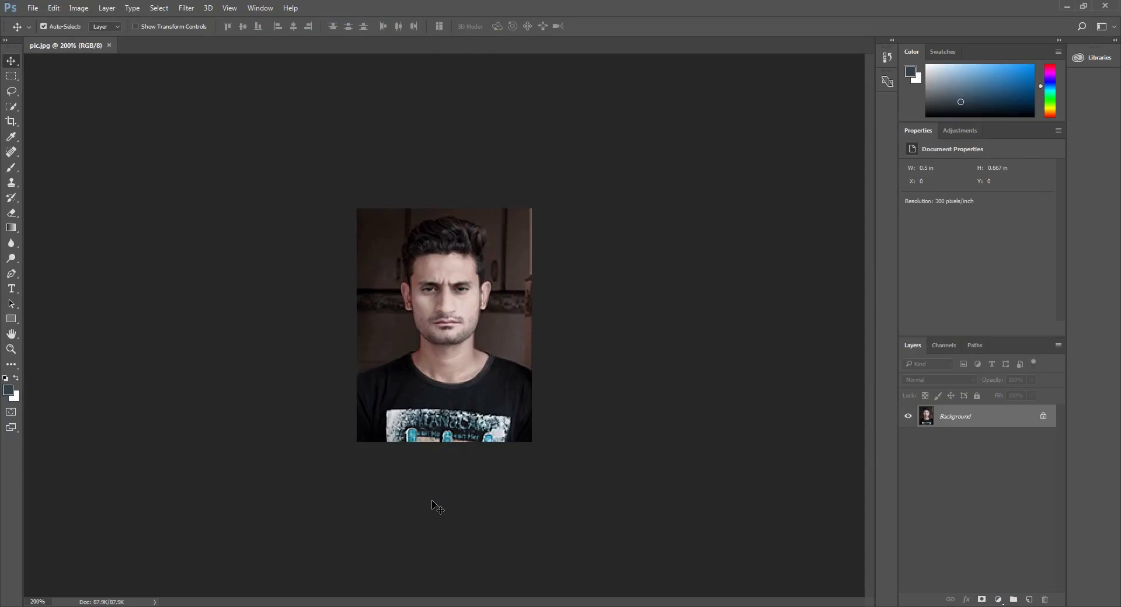
# Browse to D:\Tuto videos new 2019\Photoshop\save and select PSC-PIC to view its details
pyautogui.press('super+d')
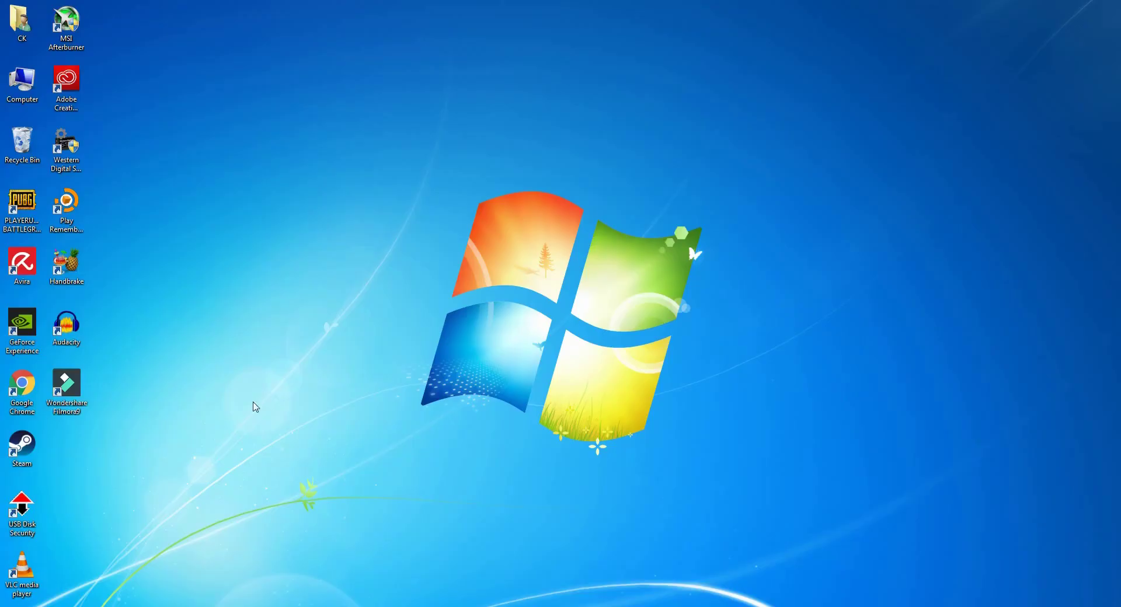
pyautogui.doubleClick(24, 84)
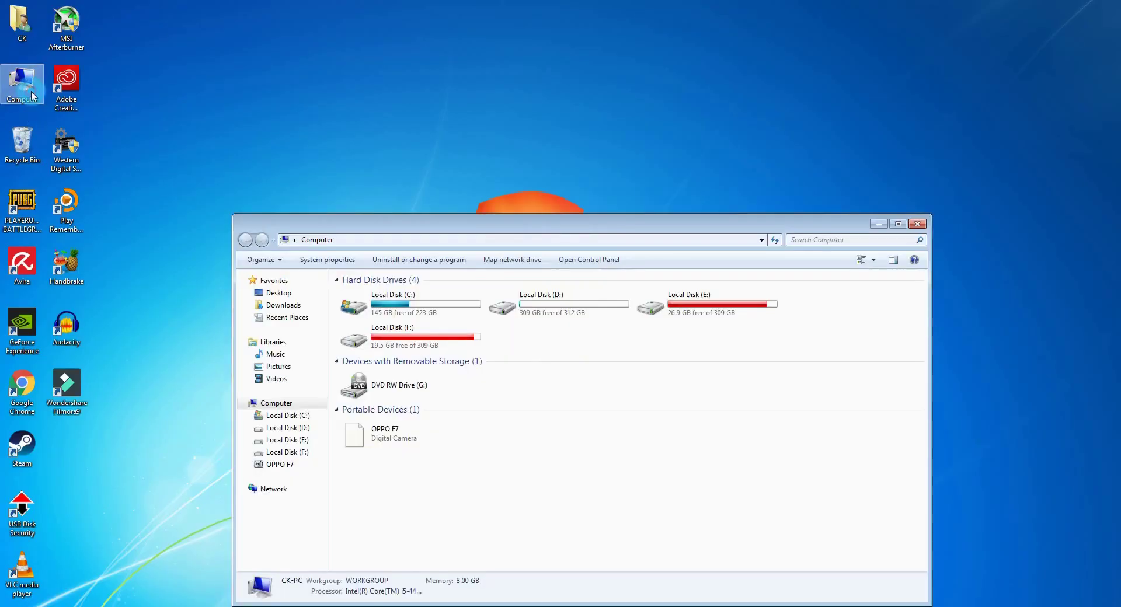
pyautogui.doubleClick(548, 311)
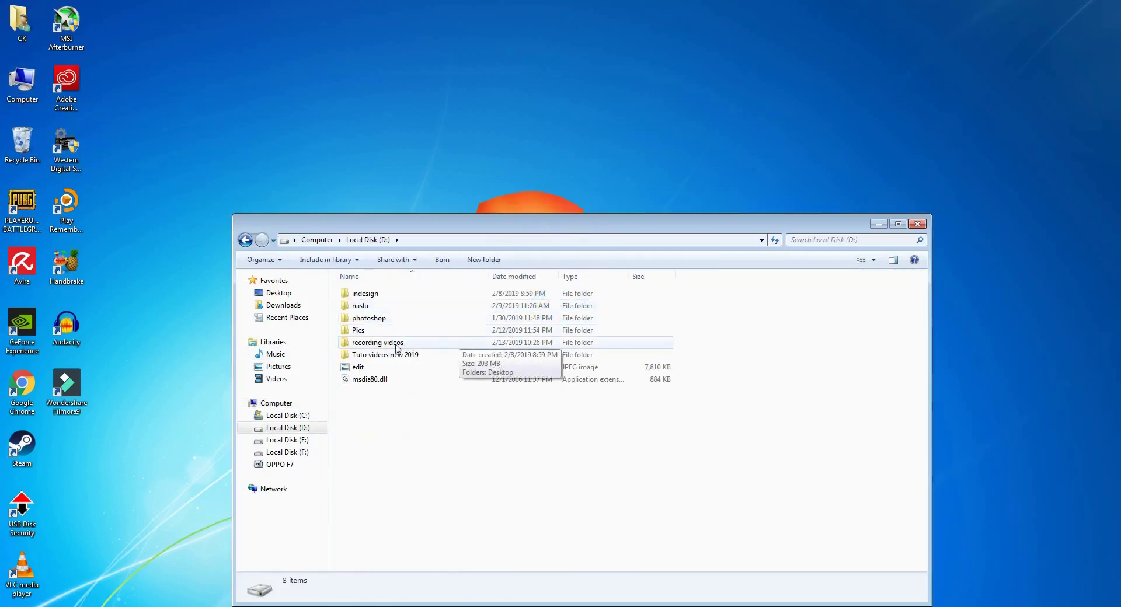
pyautogui.doubleClick(367, 354)
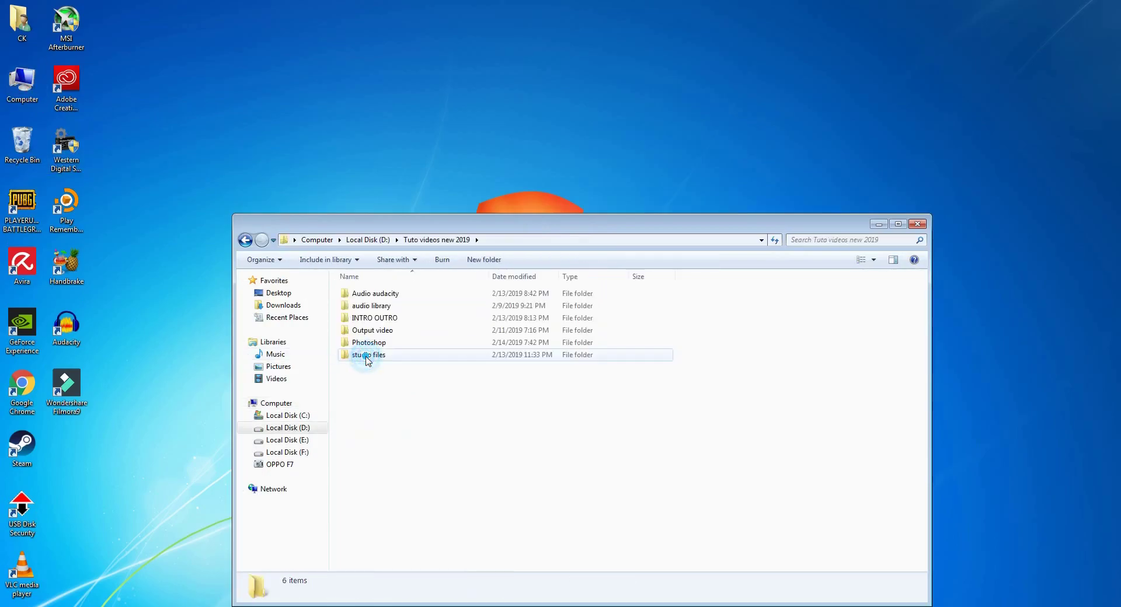
pyautogui.doubleClick(366, 342)
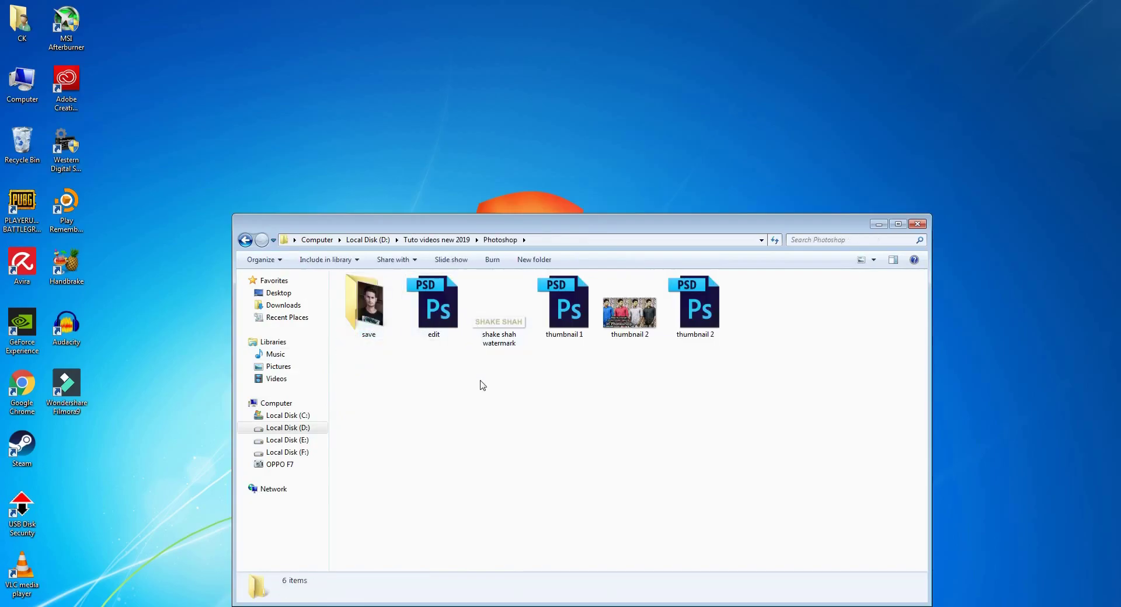
pyautogui.doubleClick(369, 324)
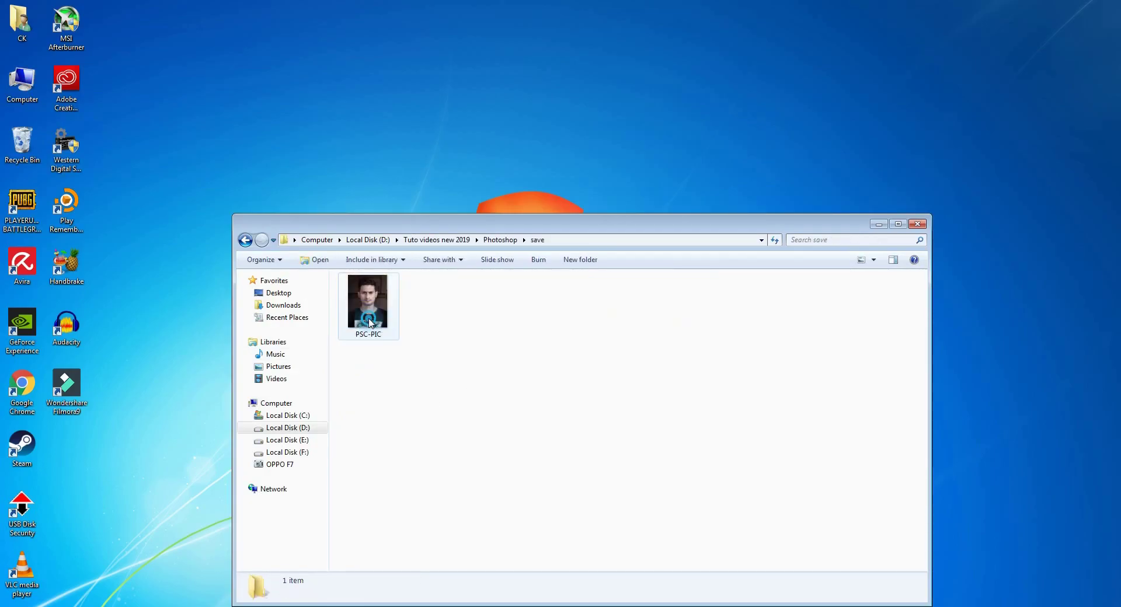
pyautogui.click(378, 307)
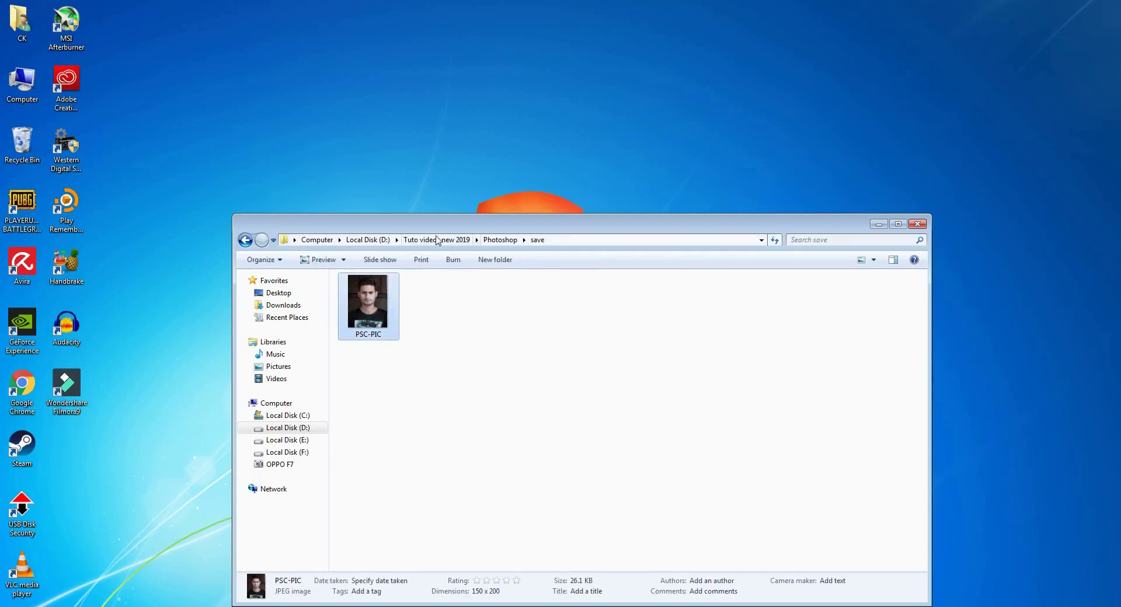
pyautogui.moveTo(584, 223); pyautogui.dragTo(622, 152)
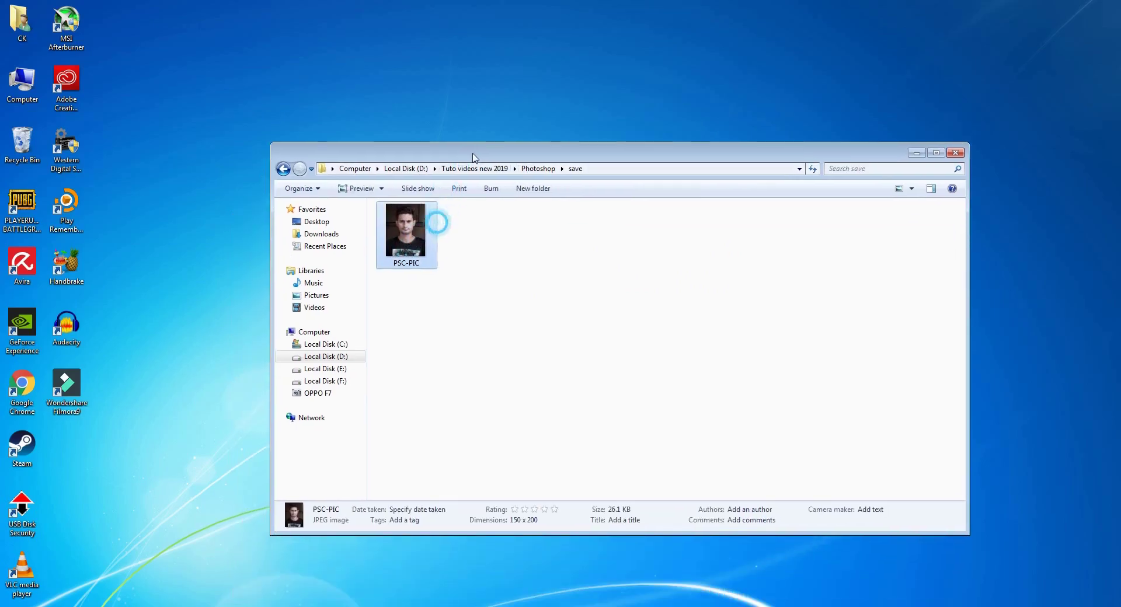
pyautogui.rightClick(407, 249)
pyautogui.click(456, 473)
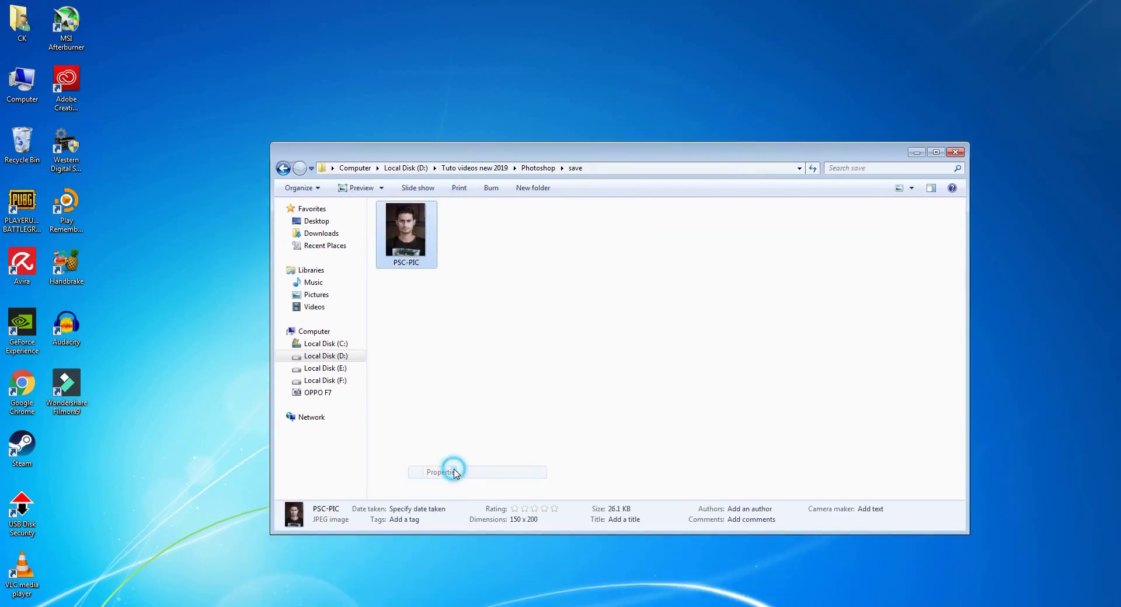
pyautogui.doubleClick(471, 374)
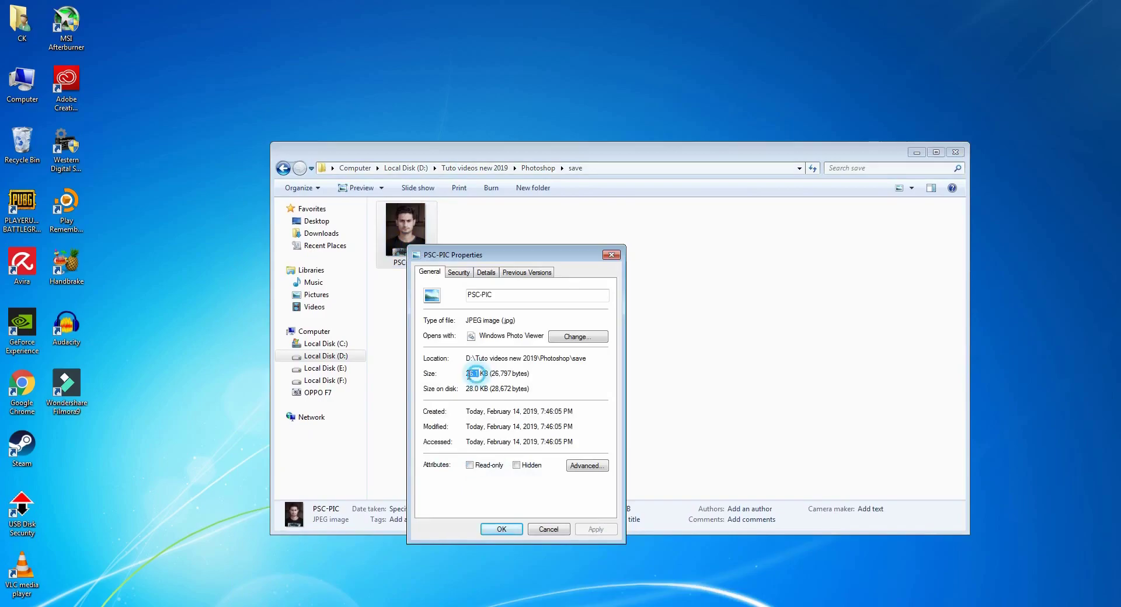
pyautogui.doubleClick(468, 390)
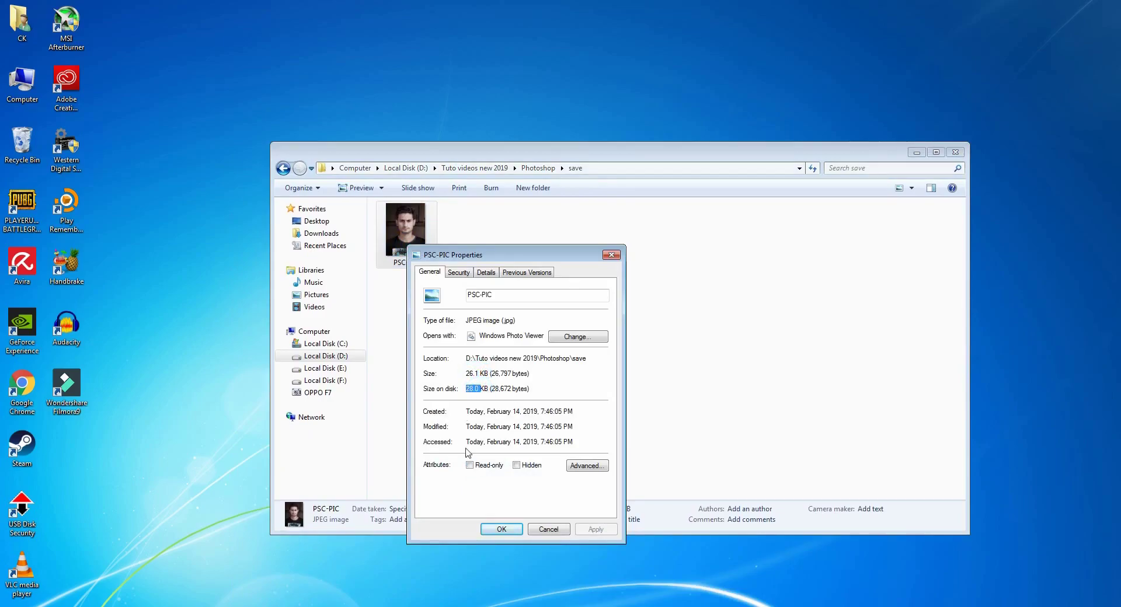
pyautogui.click(501, 529)
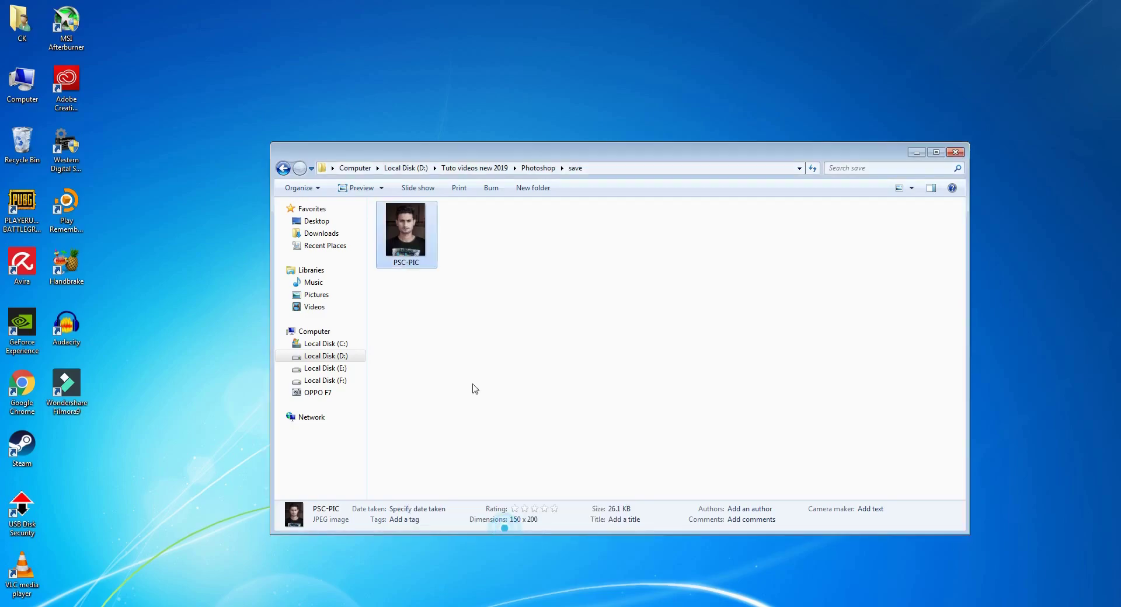
# Maximize the save folder window and enlarge icons to show PSC-PIC as a large thumbnail
pyautogui.doubleClick(439, 151)
pyautogui.keyDown('ctrl'); pyautogui.scroll(-4, 202, 117); pyautogui.keyUp('ctrl')
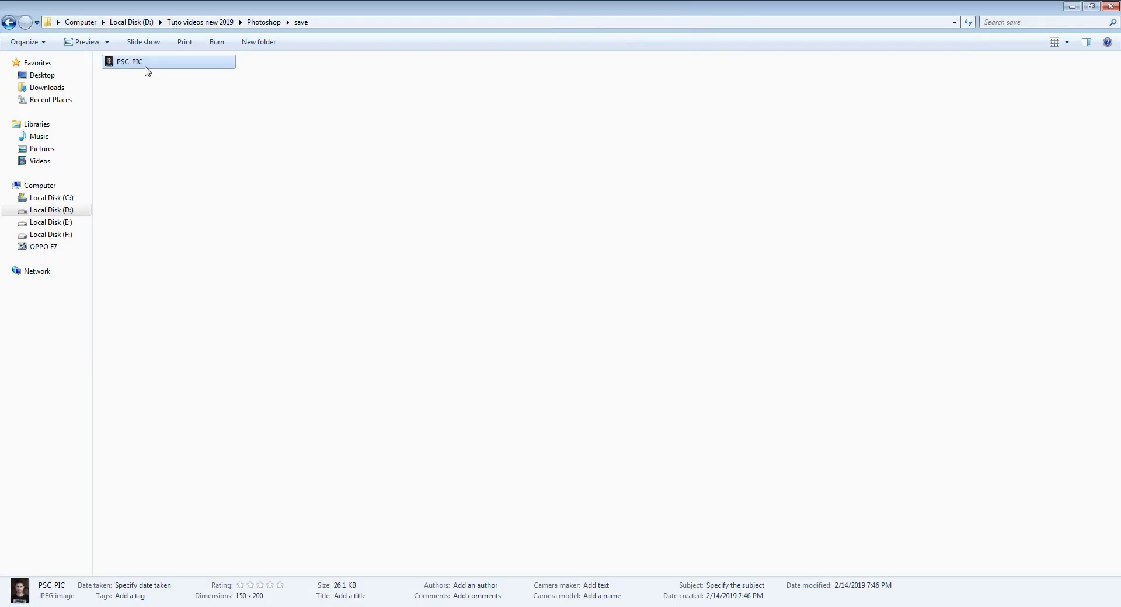
pyautogui.keyDown('ctrl'); pyautogui.scroll(2, 146, 71); pyautogui.keyUp('ctrl')
pyautogui.keyDown('ctrl'); pyautogui.scroll(1, 146, 71); pyautogui.keyUp('ctrl')
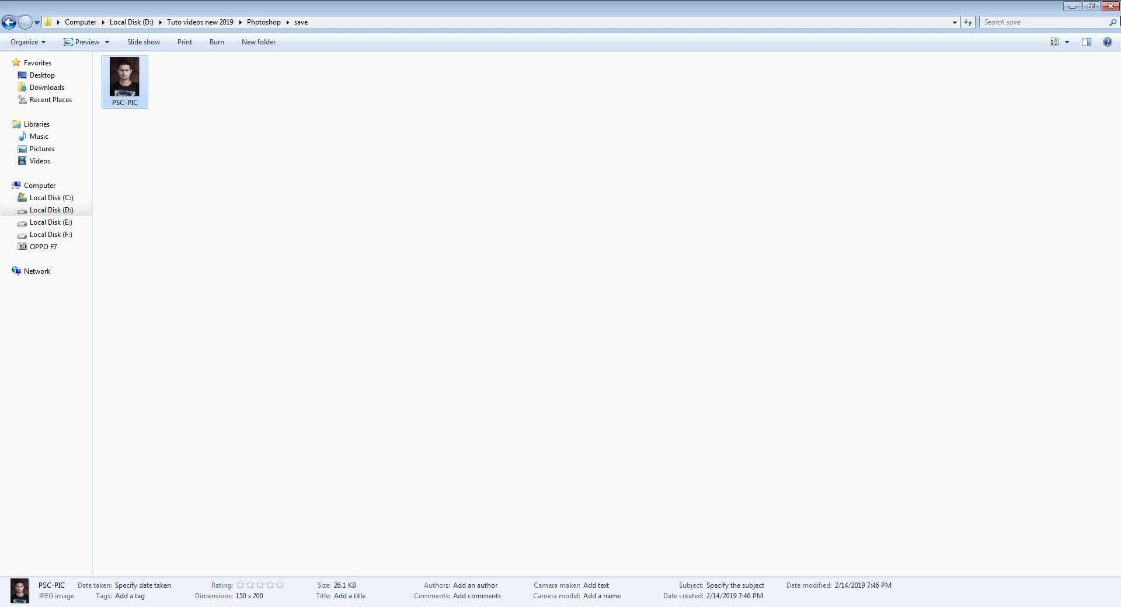
pyautogui.keyDown('ctrl'); pyautogui.scroll(1, 355, 117); pyautogui.keyUp('ctrl')
pyautogui.keyDown('ctrl'); pyautogui.scroll(1, 353, 117); pyautogui.keyUp('ctrl')
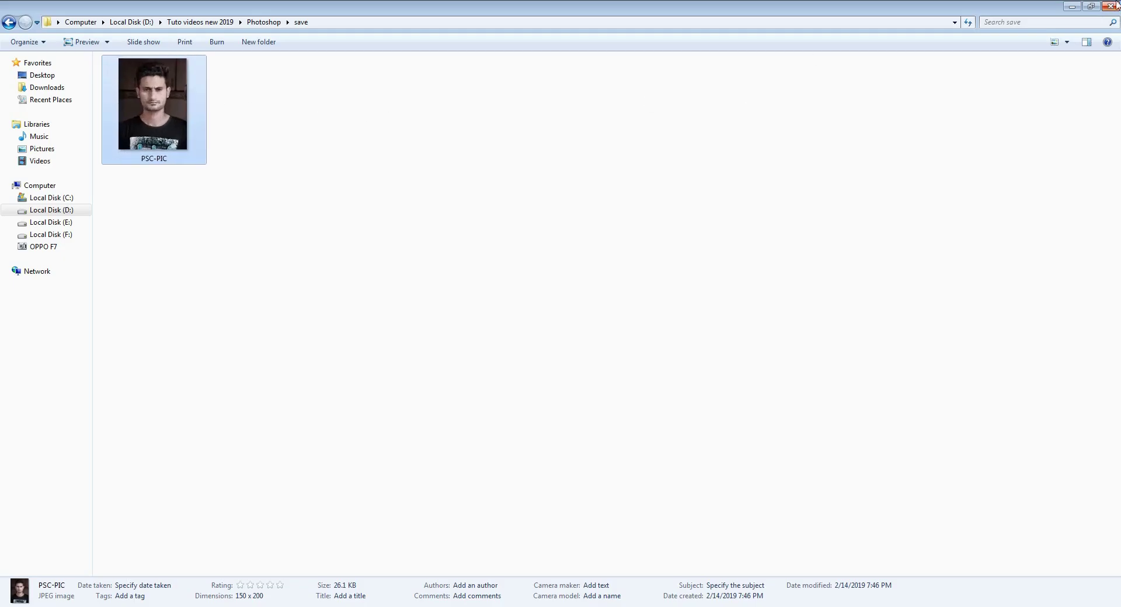